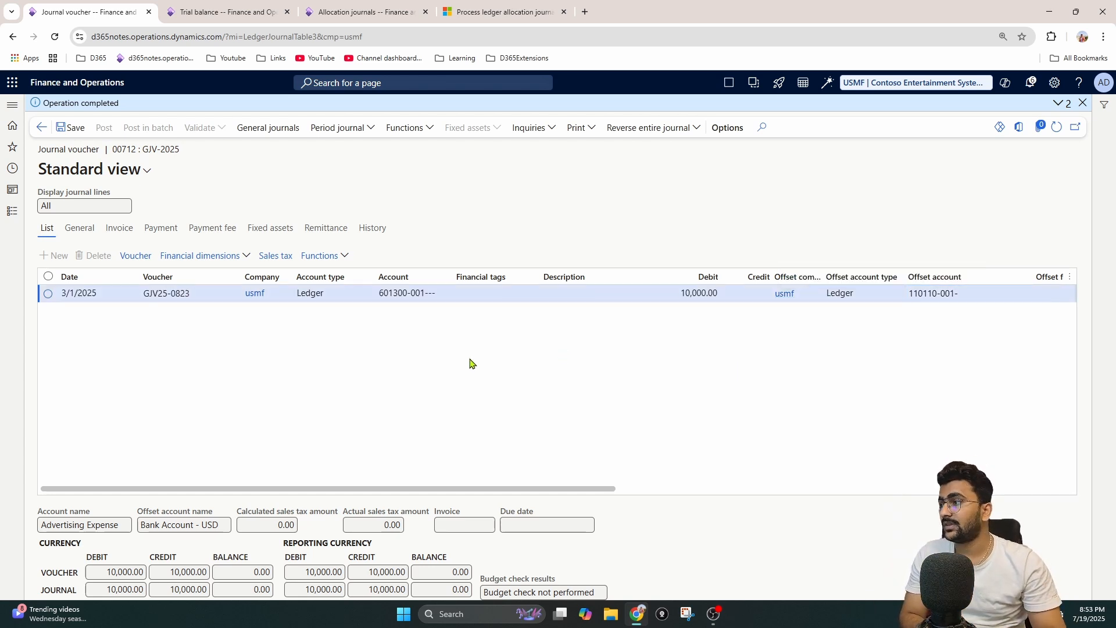
Step: Review the journal voucher line's date, ledger account segments, voucher number and debit amount
click(61, 295)
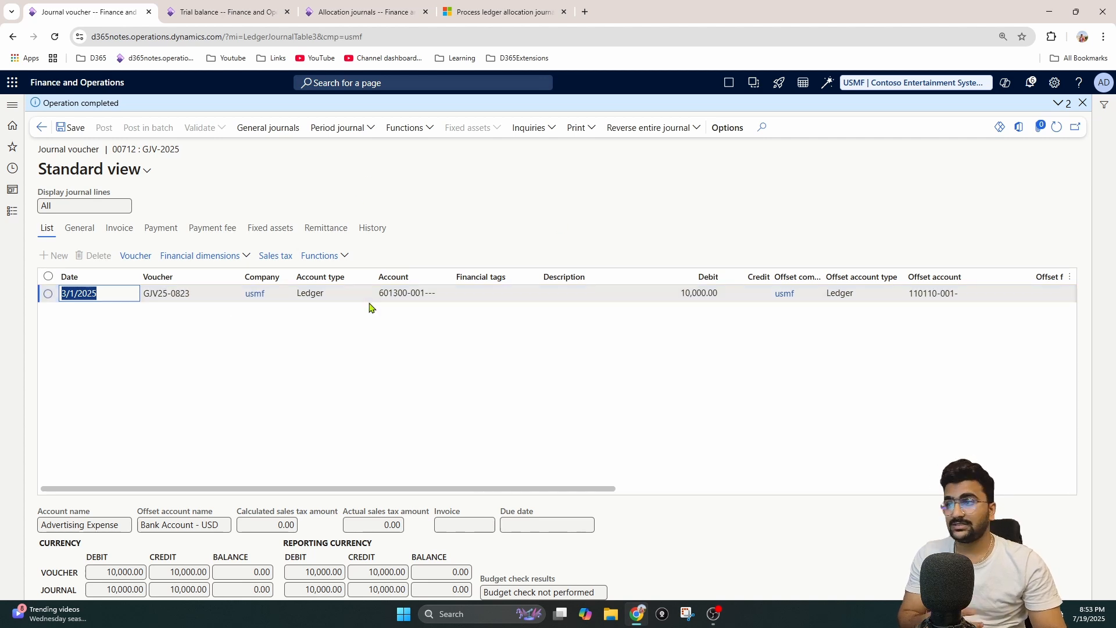
click(427, 292)
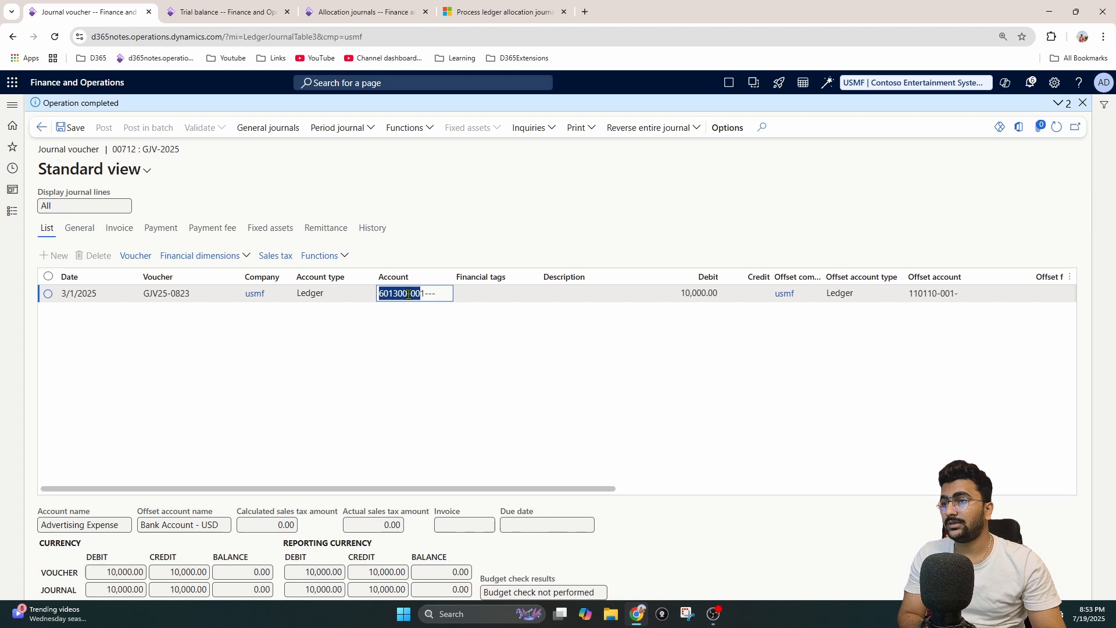
mouse_move(408, 294)
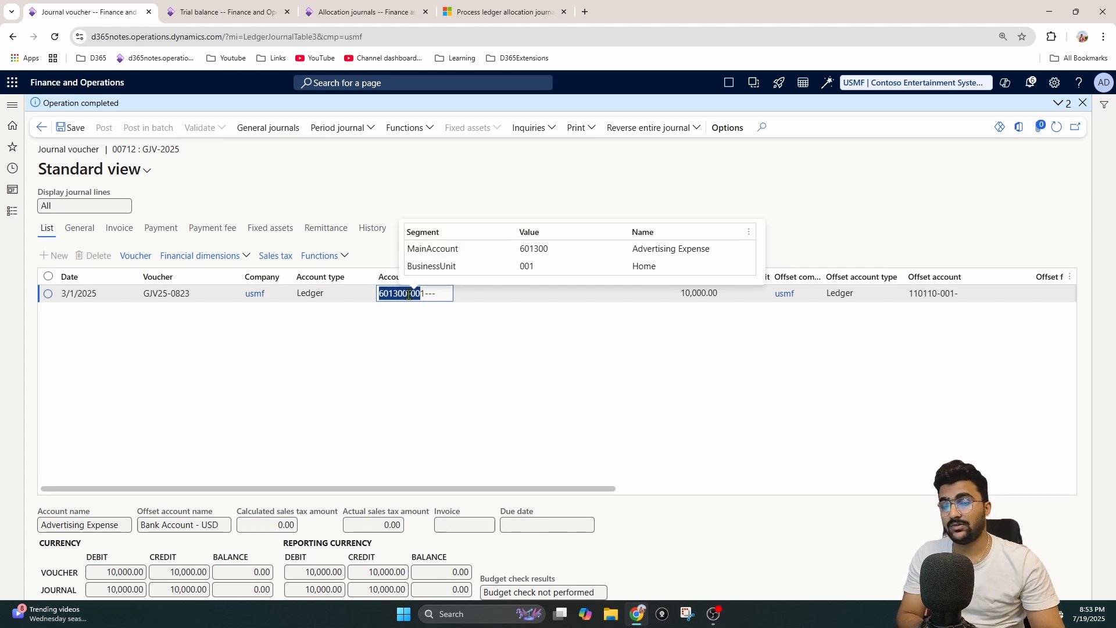
click(136, 293)
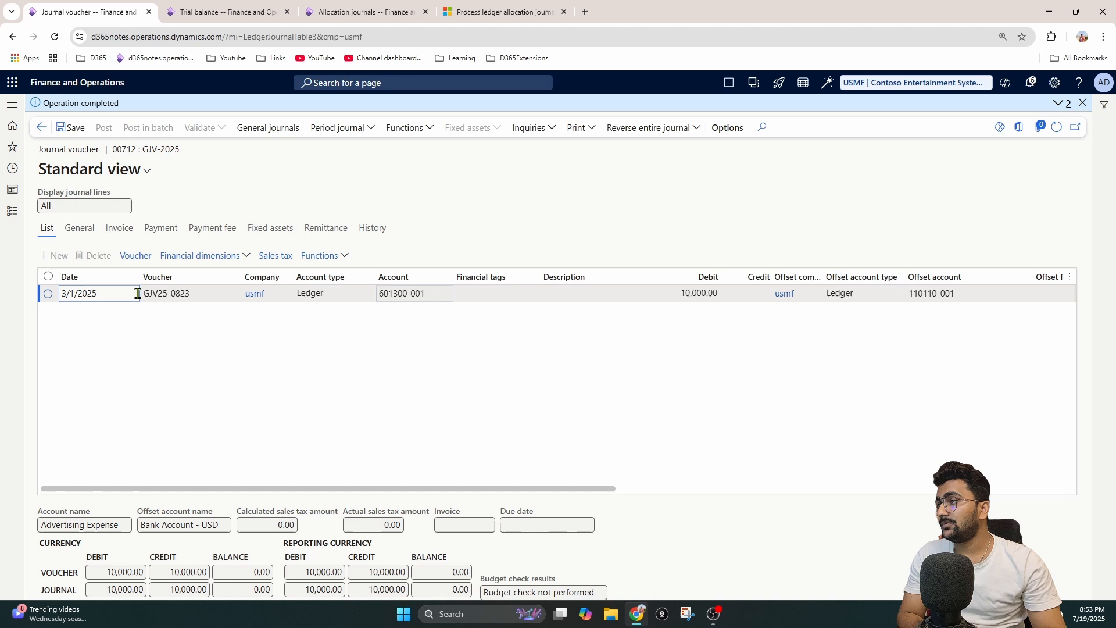
click(210, 294)
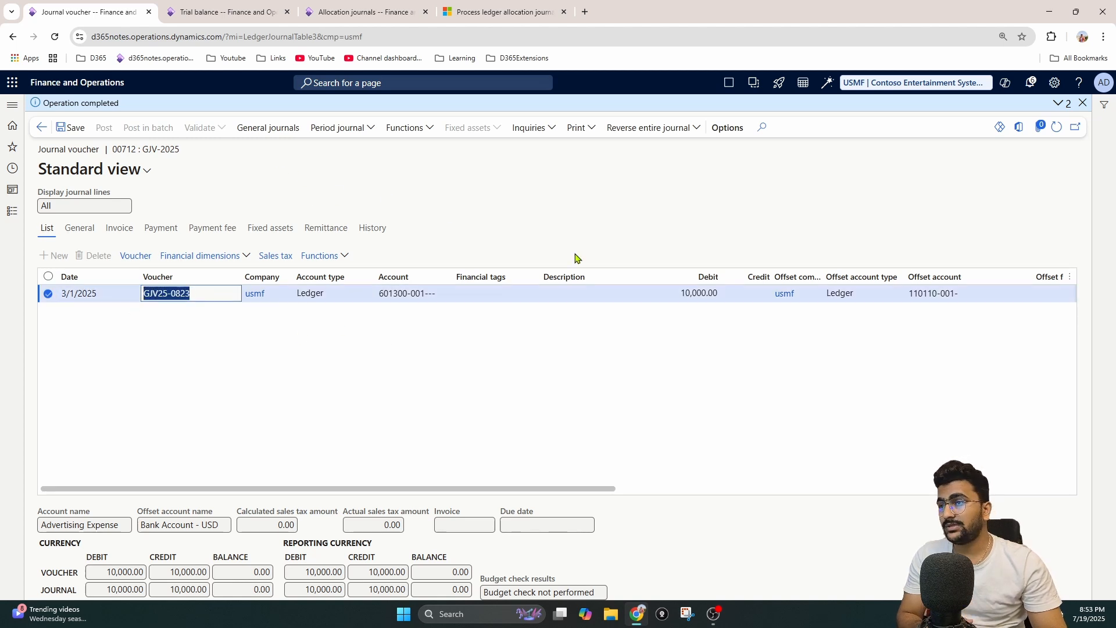
click(700, 293)
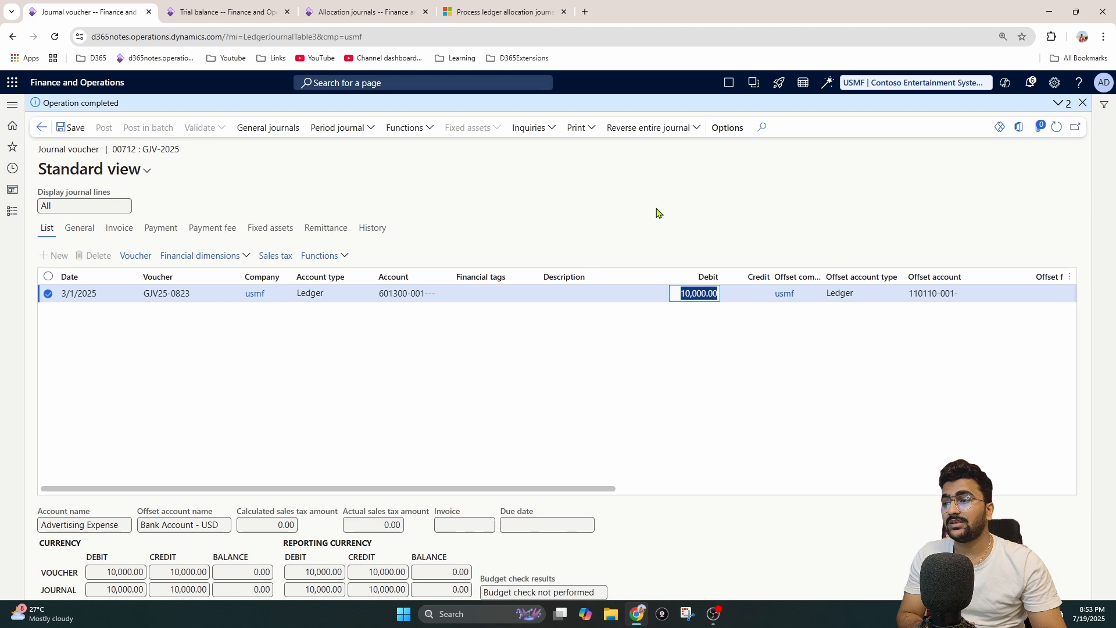
Step: Open Ledger allocation rules in a duplicate of the Allocation journals browser tab and check rule A001's destinations against the journal voucher
right_click(360, 10)
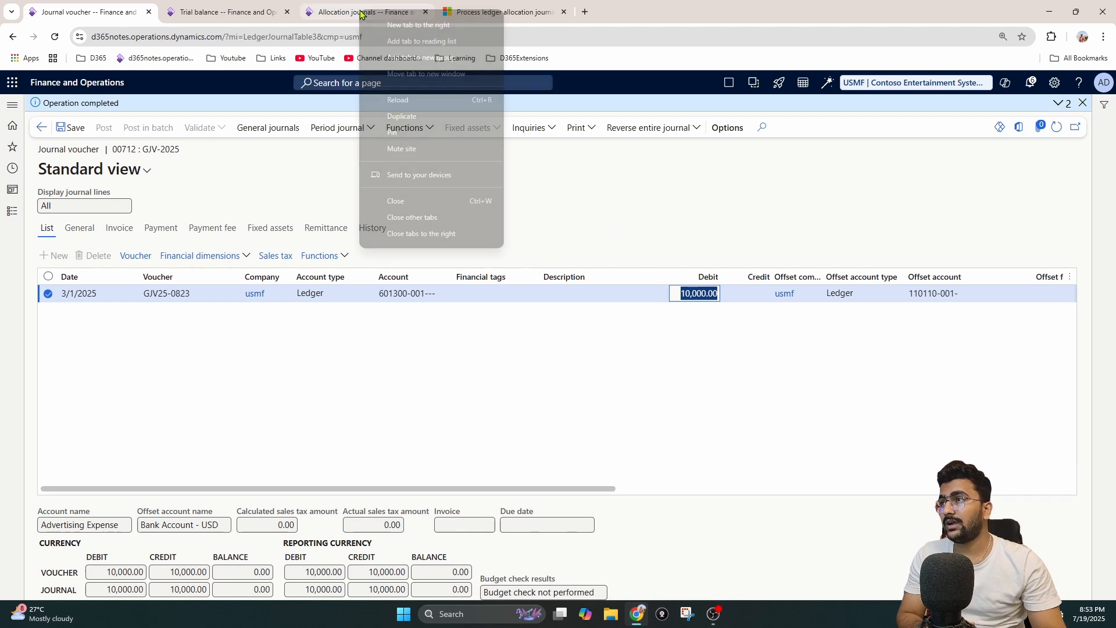
click(431, 116)
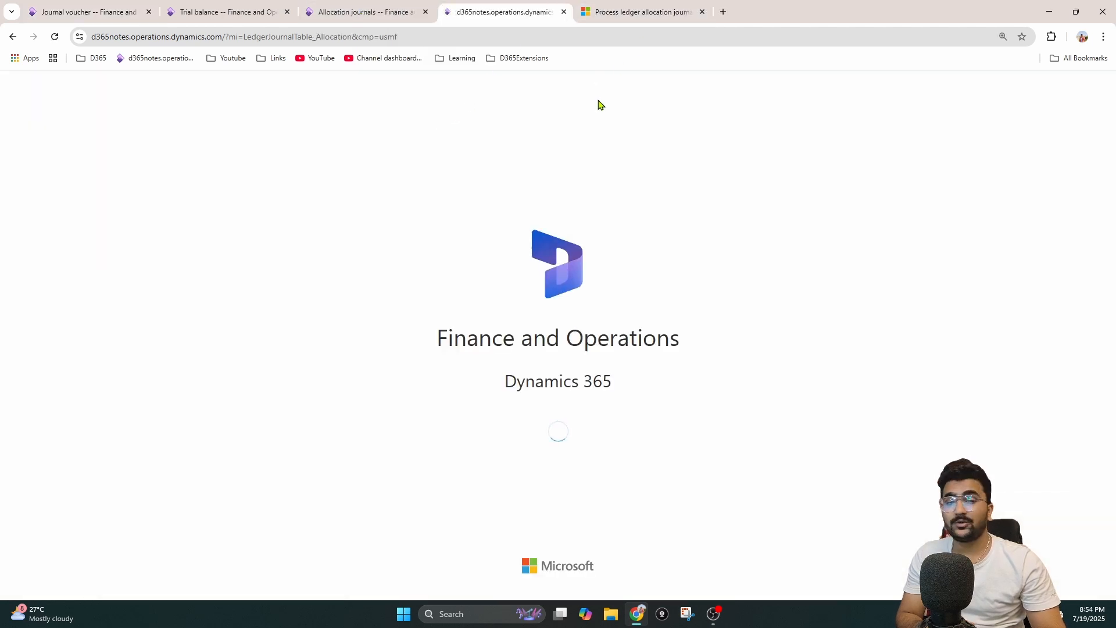
click(45, 4)
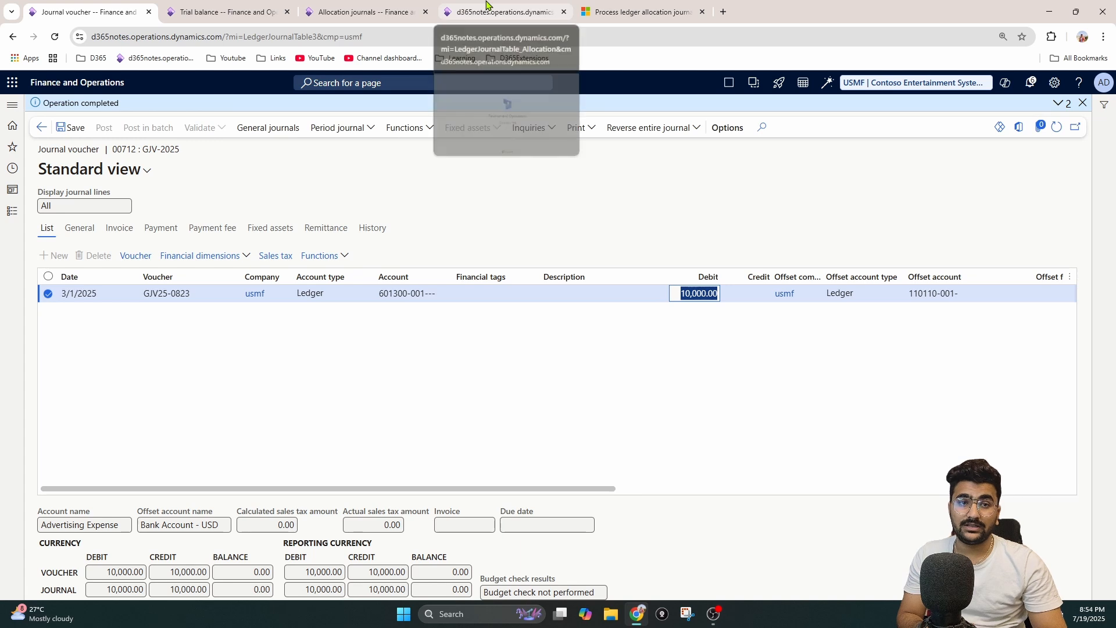
click(487, 7)
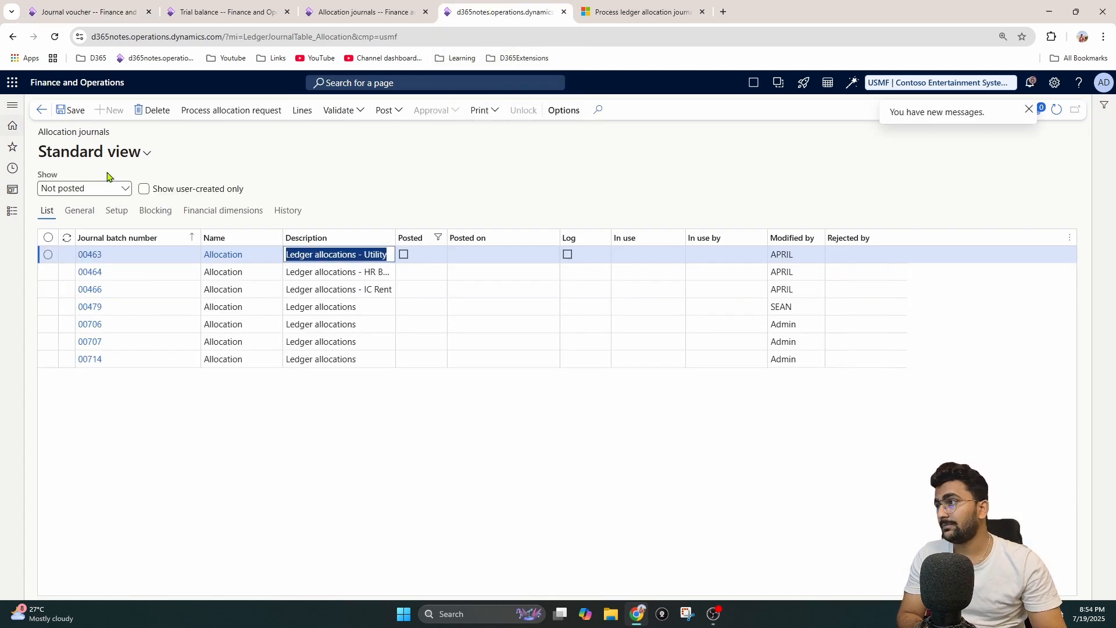
click(12, 211)
click(76, 171)
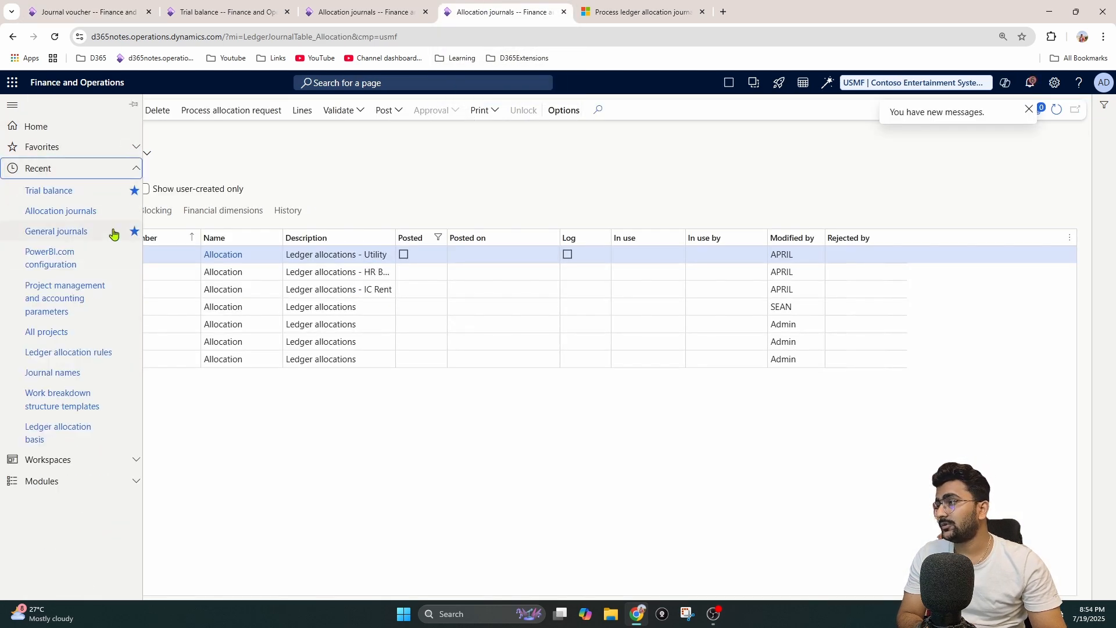
click(70, 379)
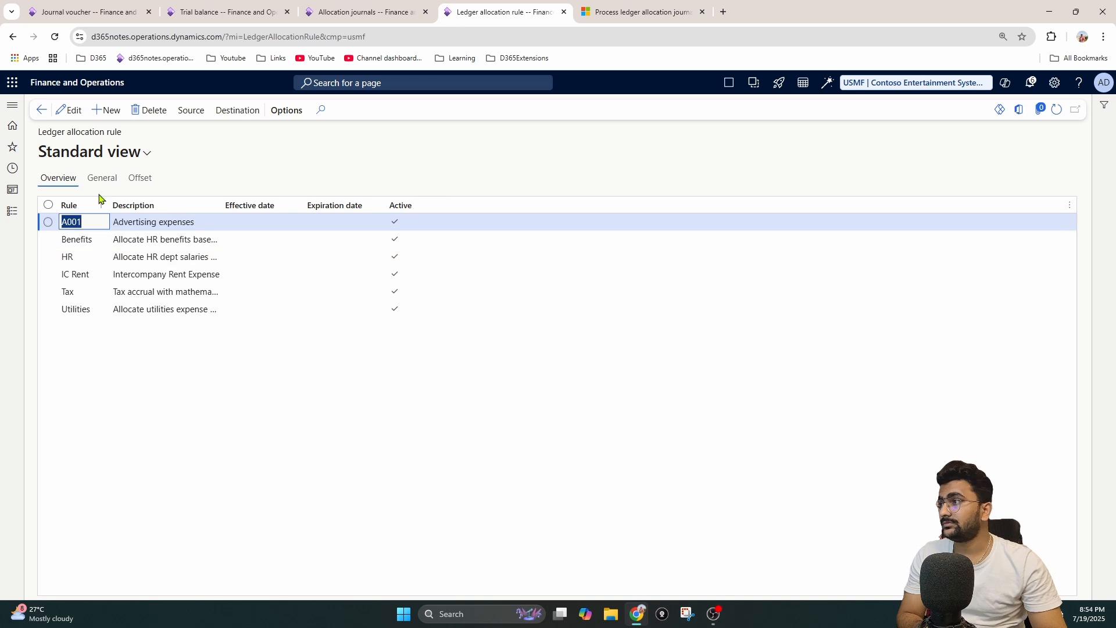
click(106, 180)
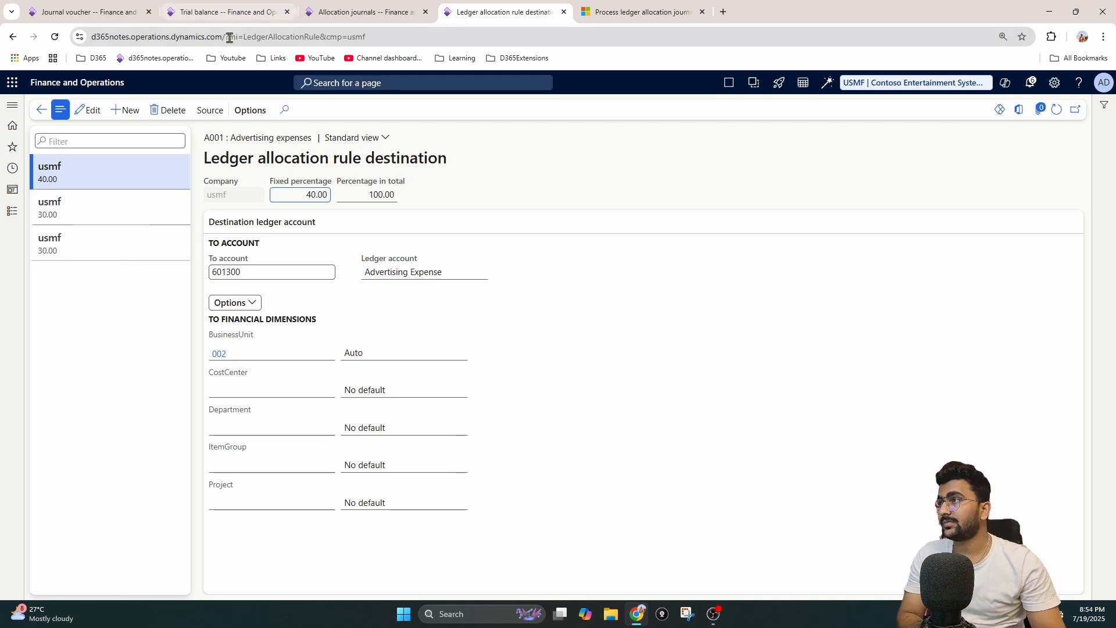
click(88, 12)
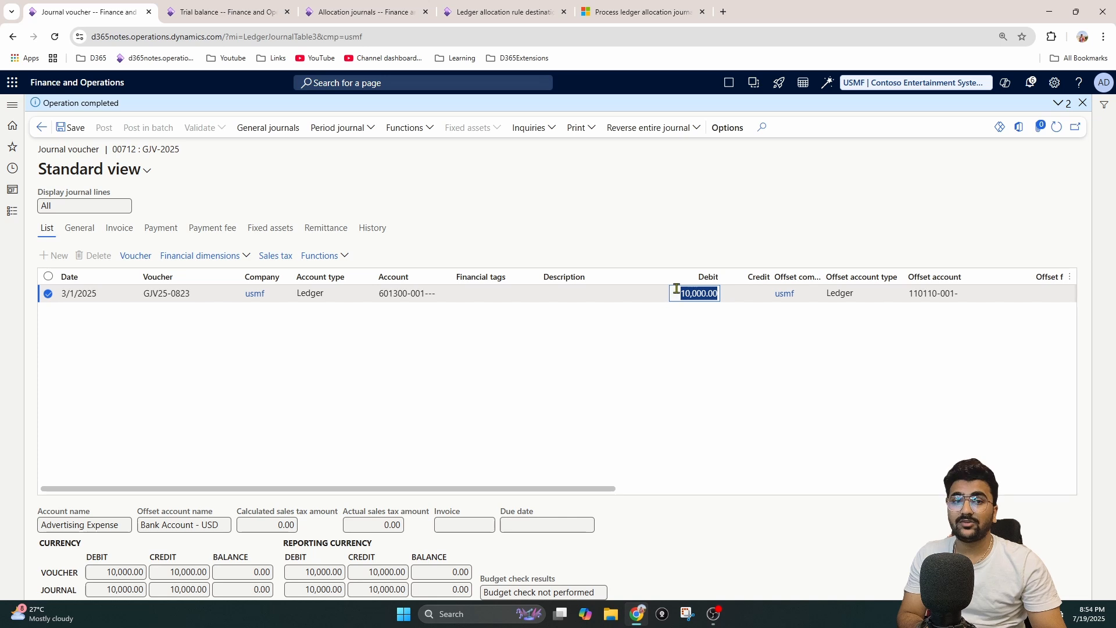
click(506, 11)
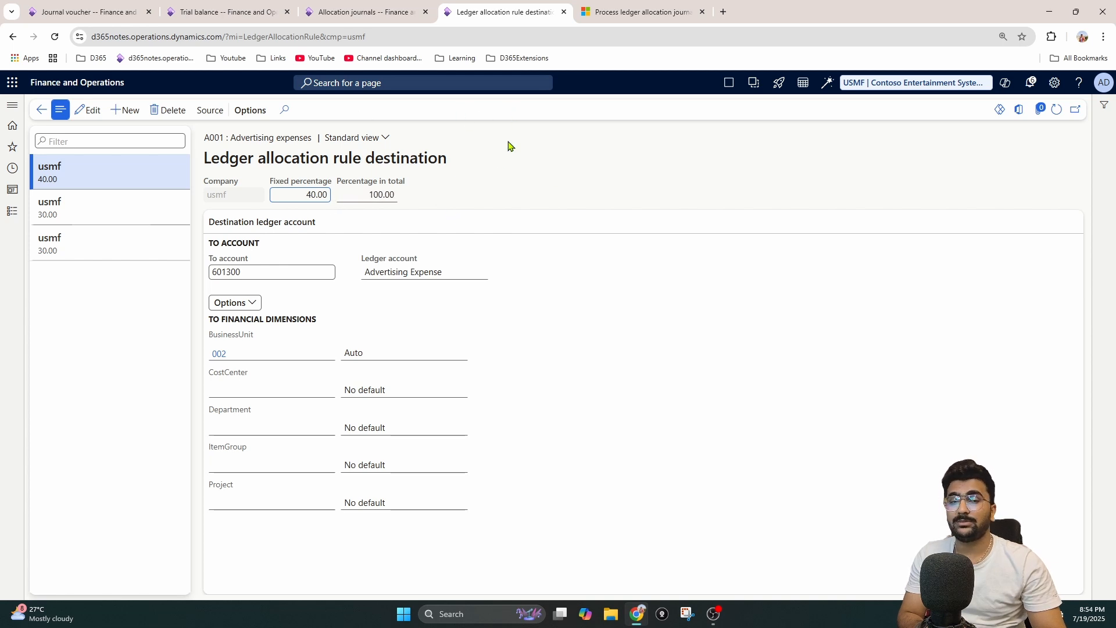
Step: In the original Allocation journals browser tab, open Allocation journals from the General ledger module's Allocations area
click(356, 13)
click(13, 211)
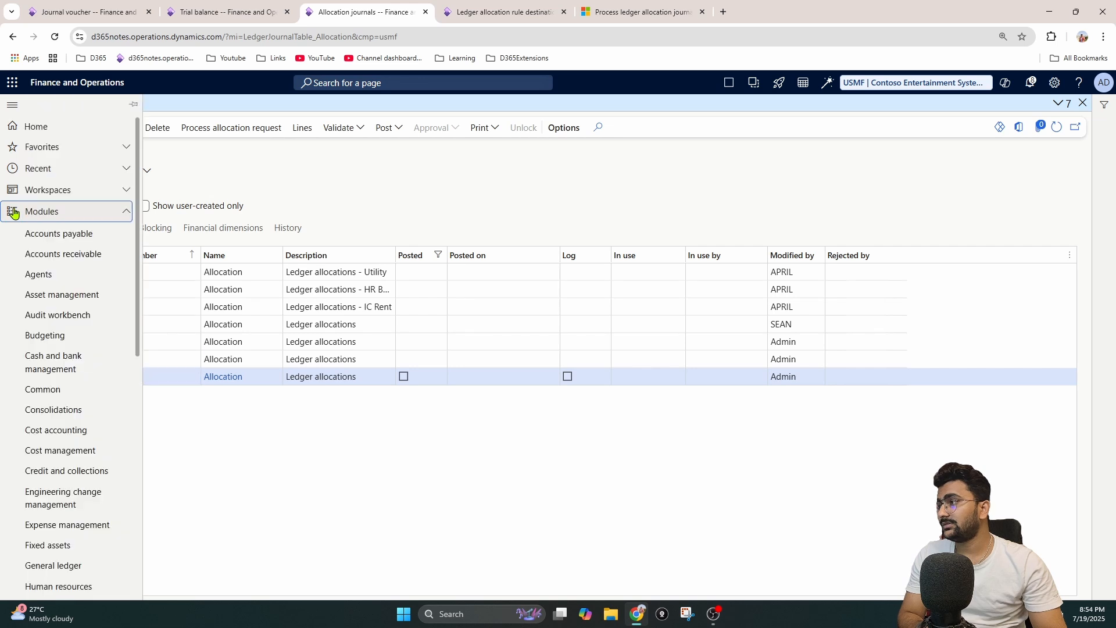
scroll(55, 407, down, 4)
click(54, 333)
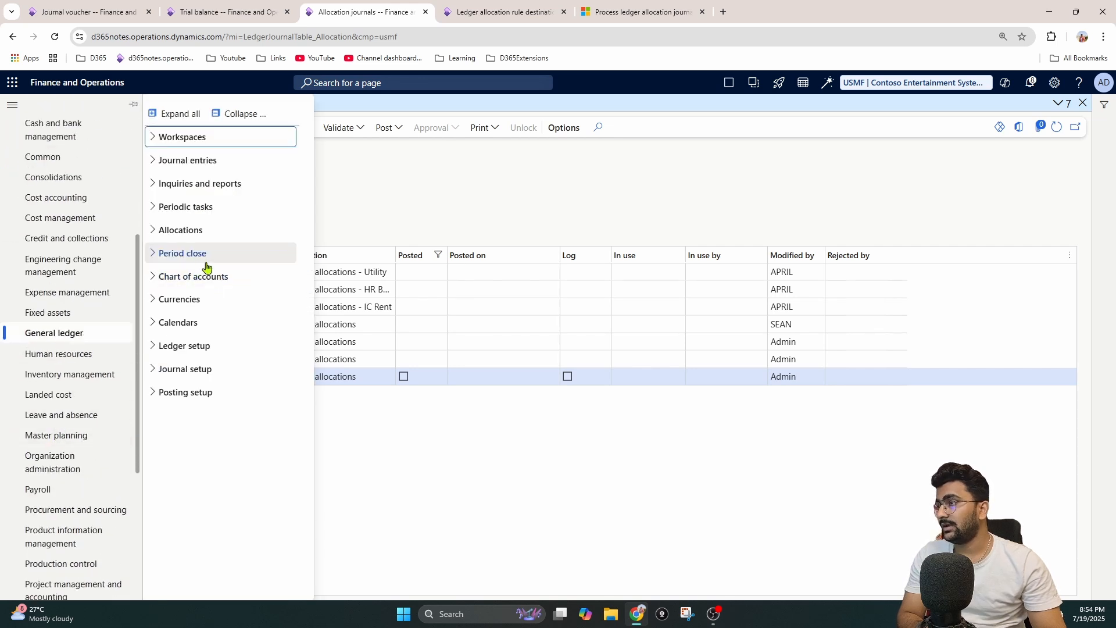
click(193, 232)
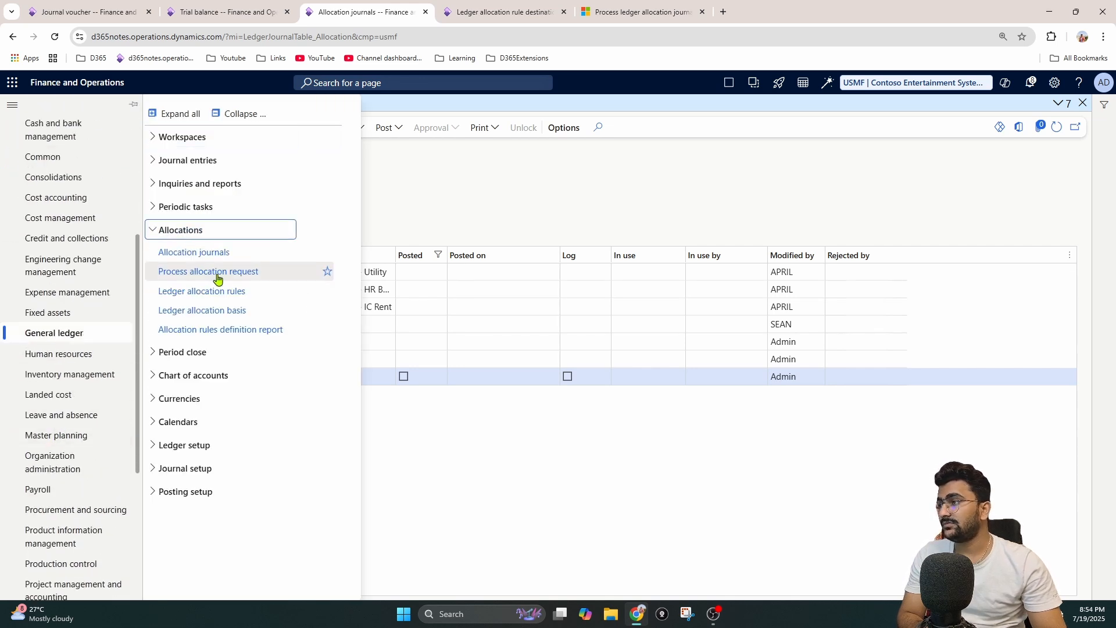
click(218, 255)
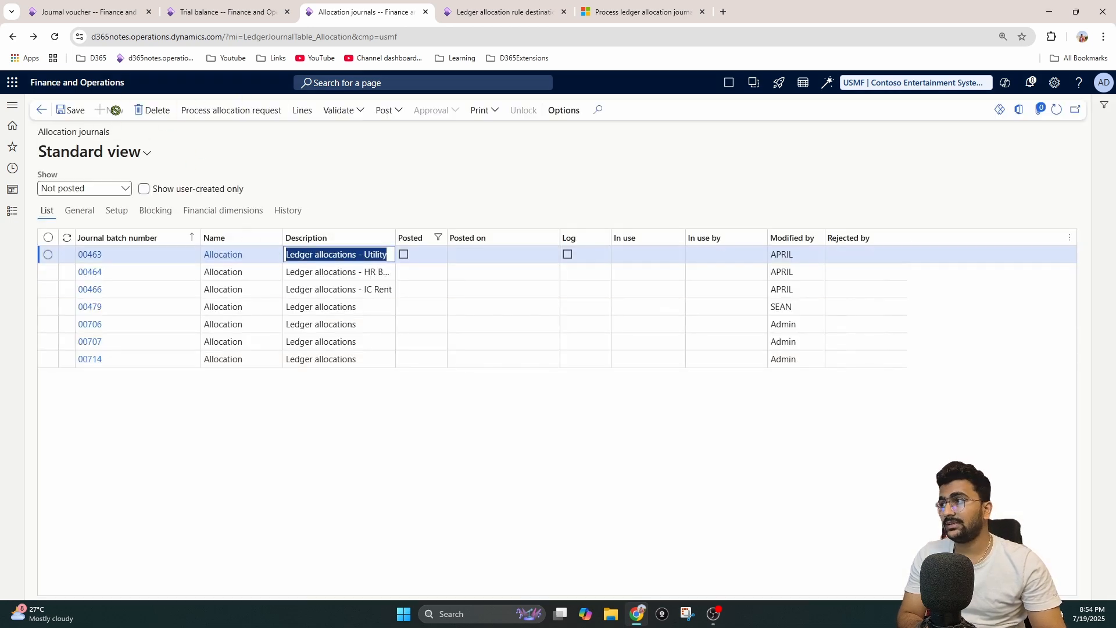
Step: Start a process allocation request and select rule A001, Advertising expenses
click(217, 113)
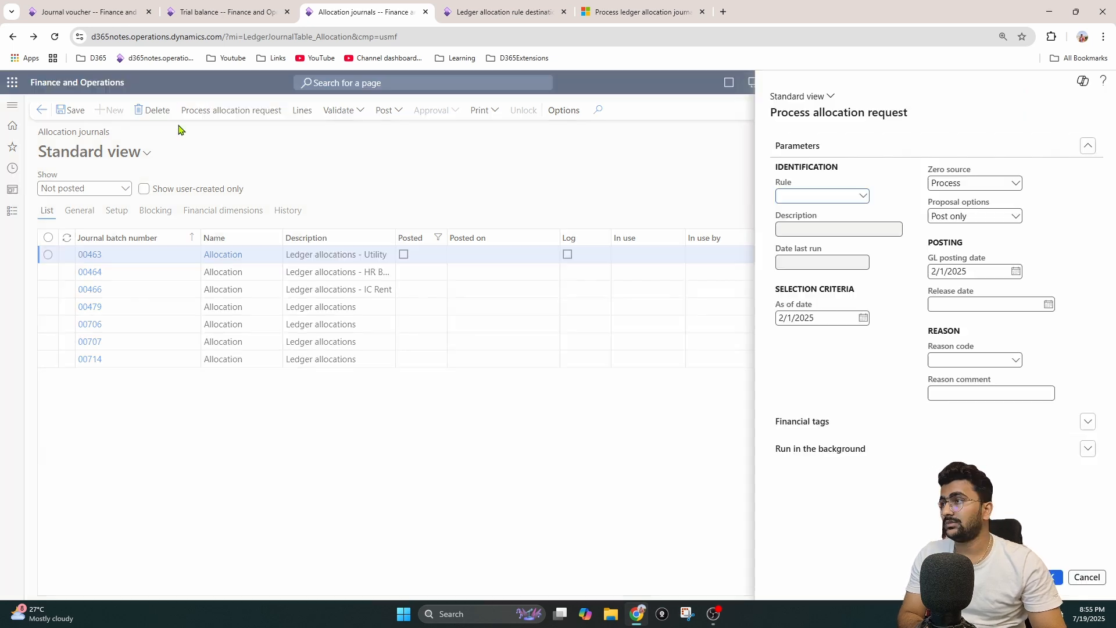
click(863, 200)
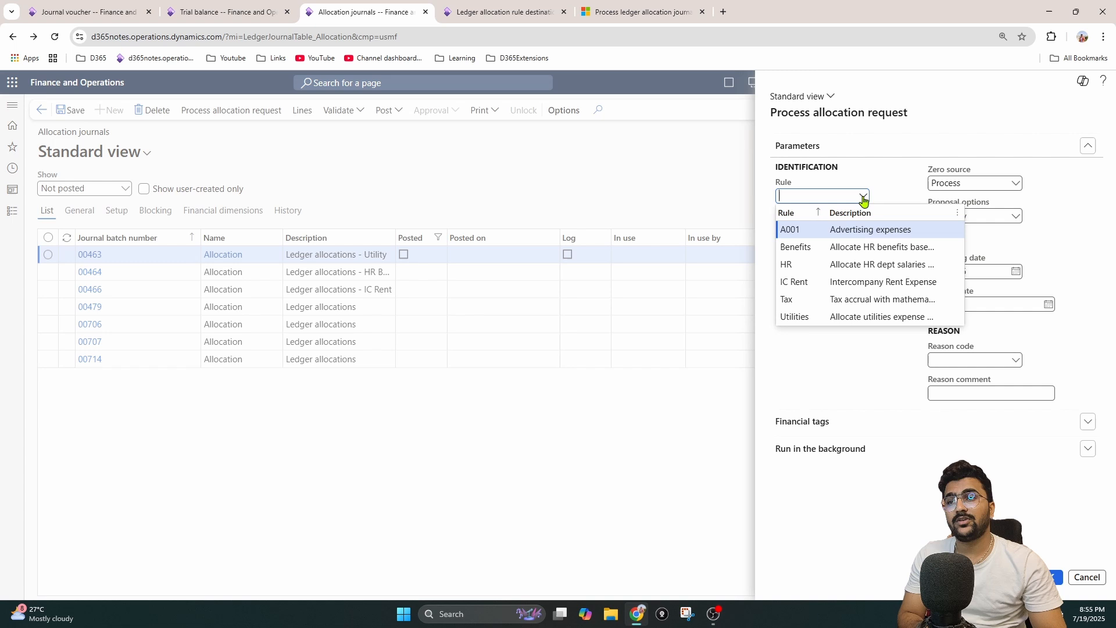
click(844, 231)
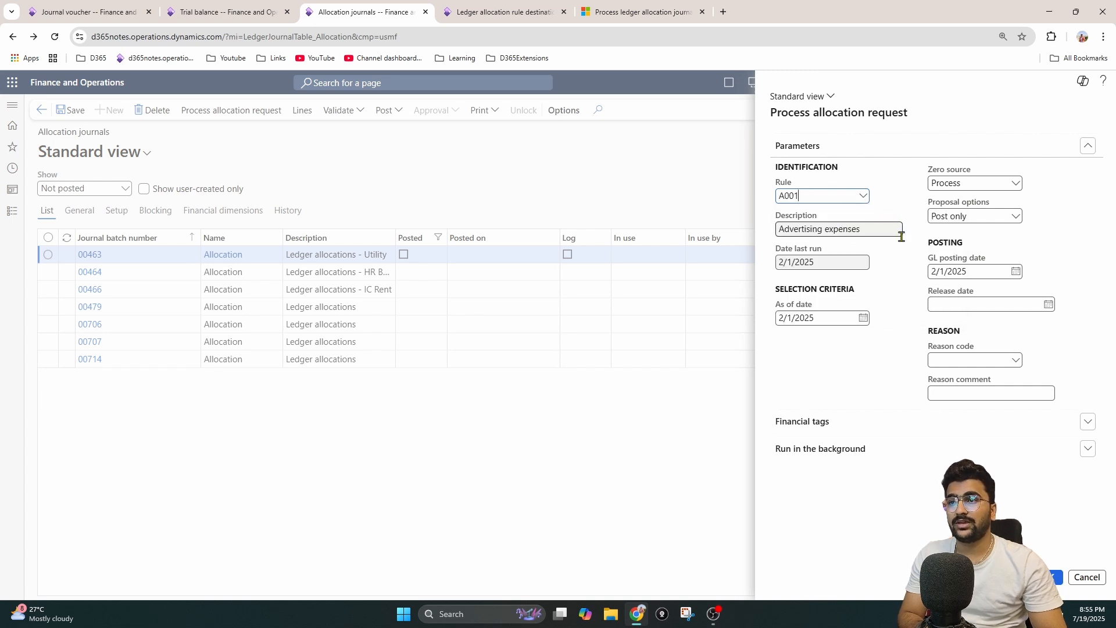
Step: Check the posting date on the journal voucher, and set the allocation request's As of date to 3/5/2025
click(863, 318)
click(88, 11)
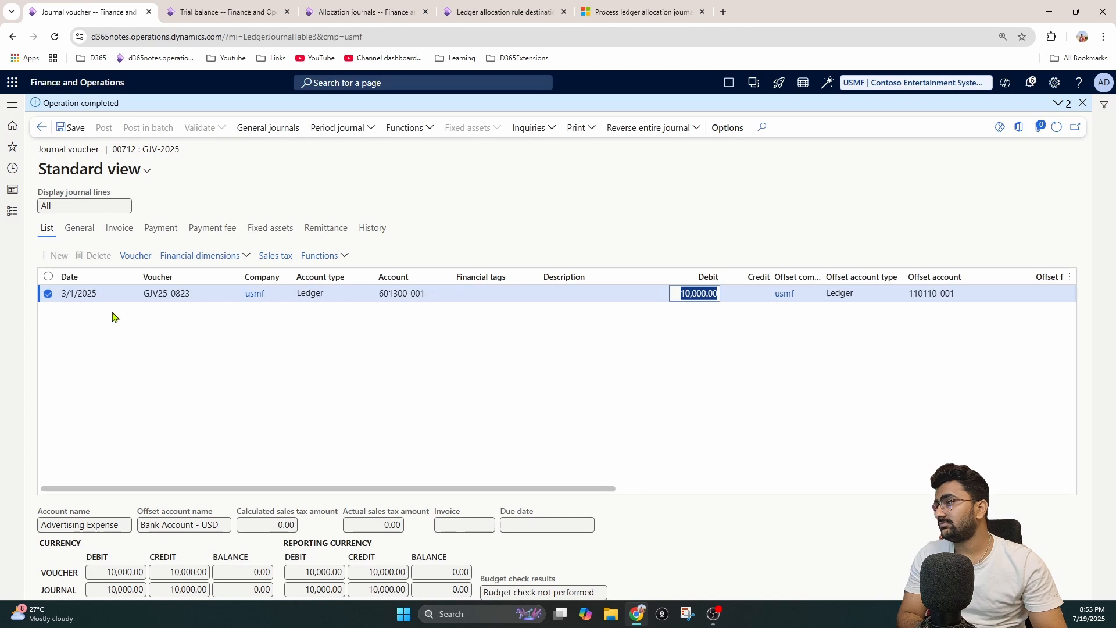
click(99, 293)
drag(96, 294, 46, 298)
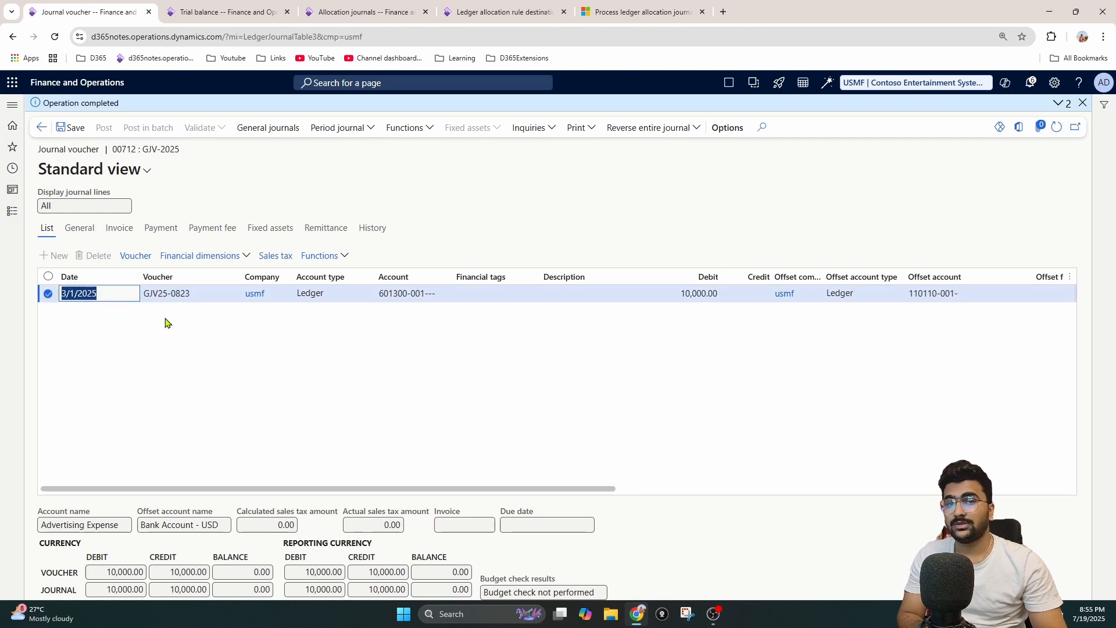
click(443, 8)
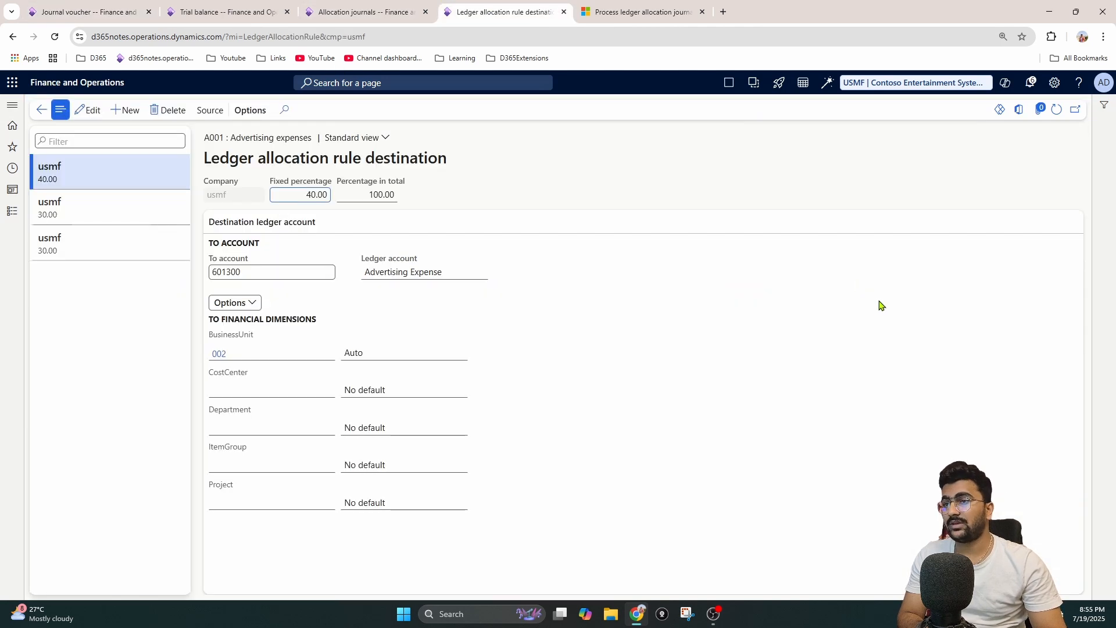
click(364, 8)
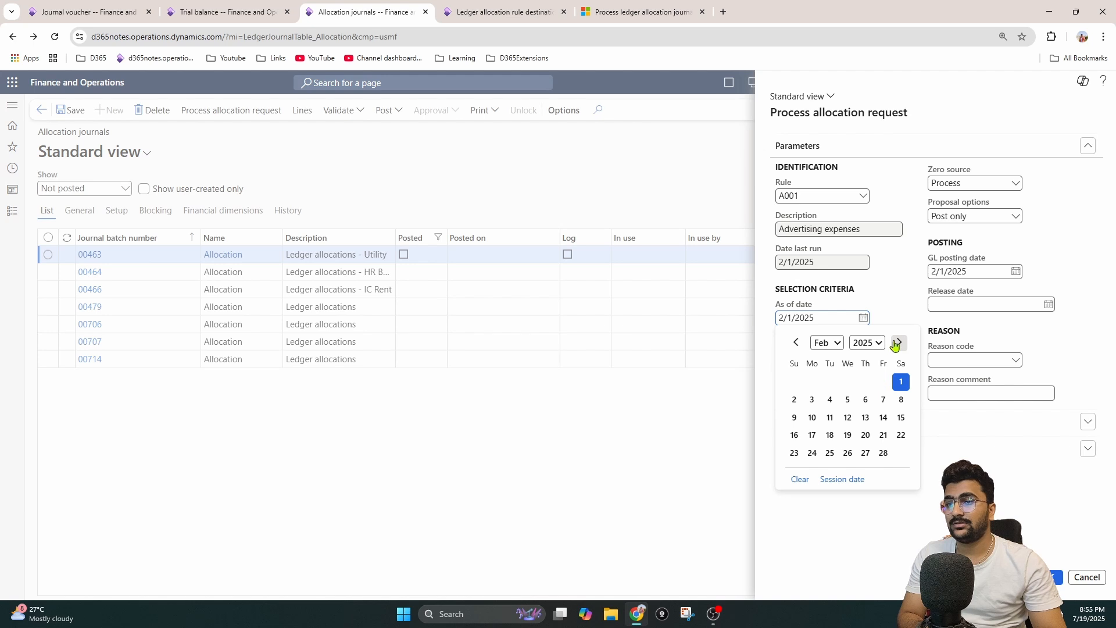
click(899, 341)
click(849, 403)
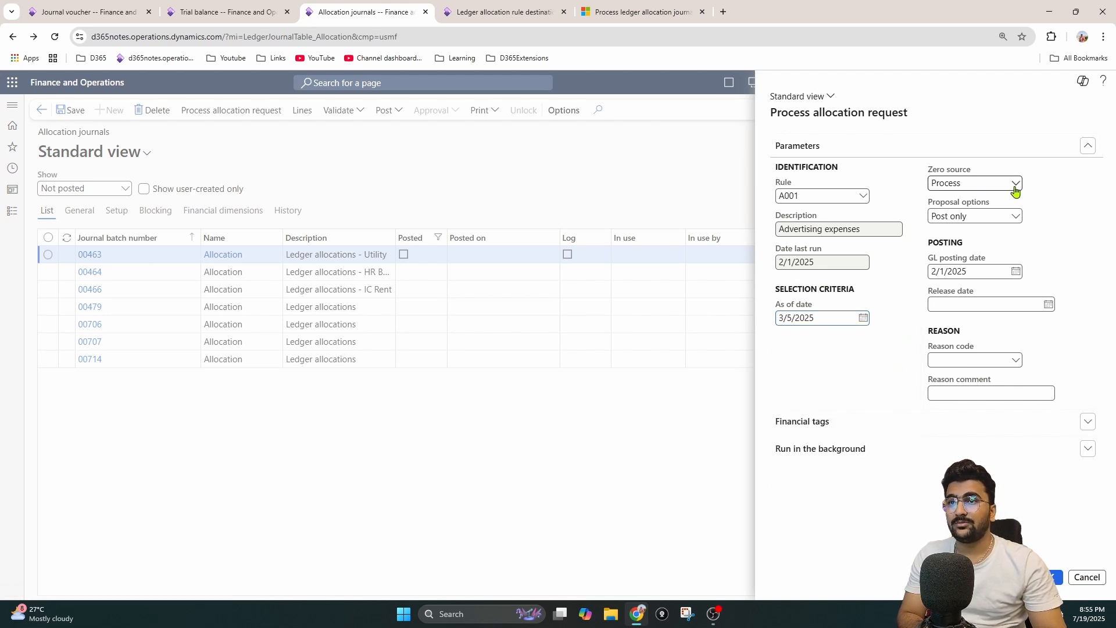
Step: View the available Zero source options in the allocation request without changing the selection
click(955, 180)
click(999, 176)
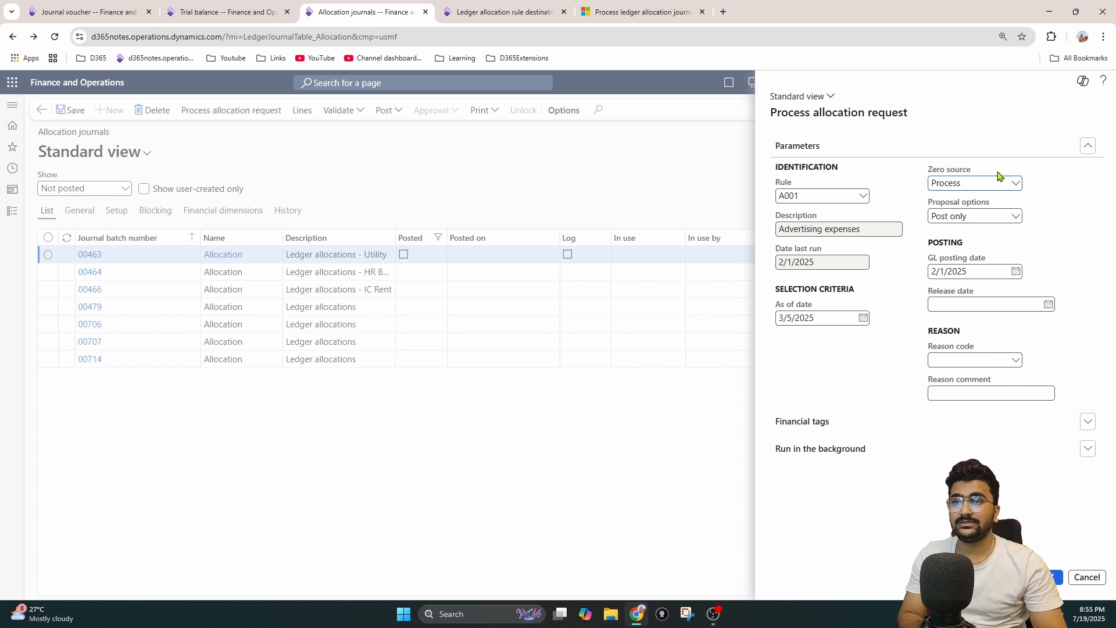
click(1016, 183)
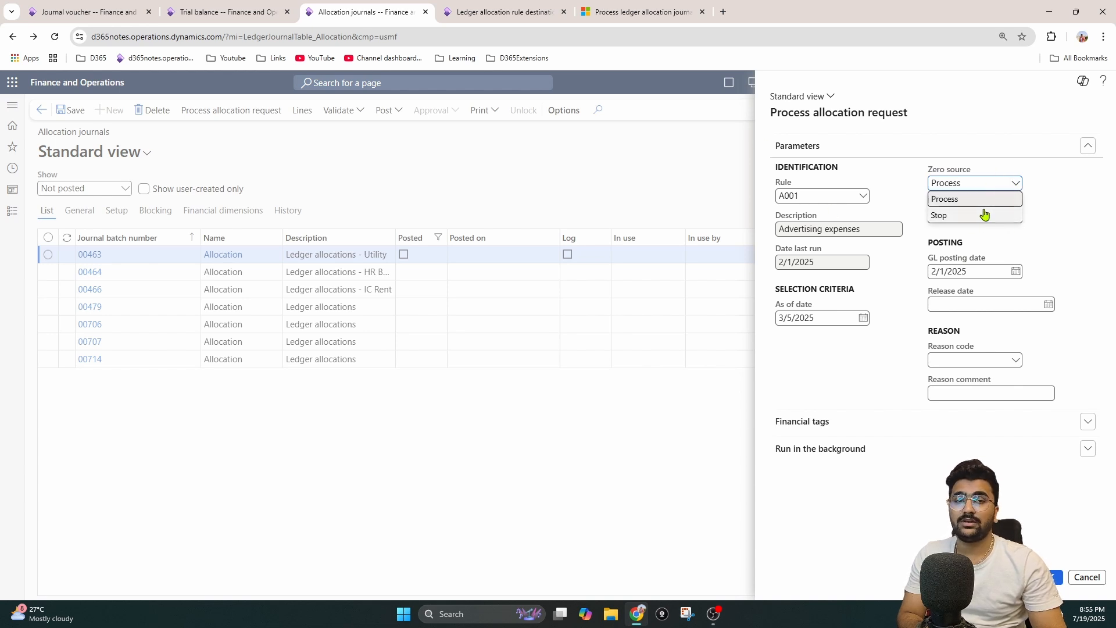
click(1073, 178)
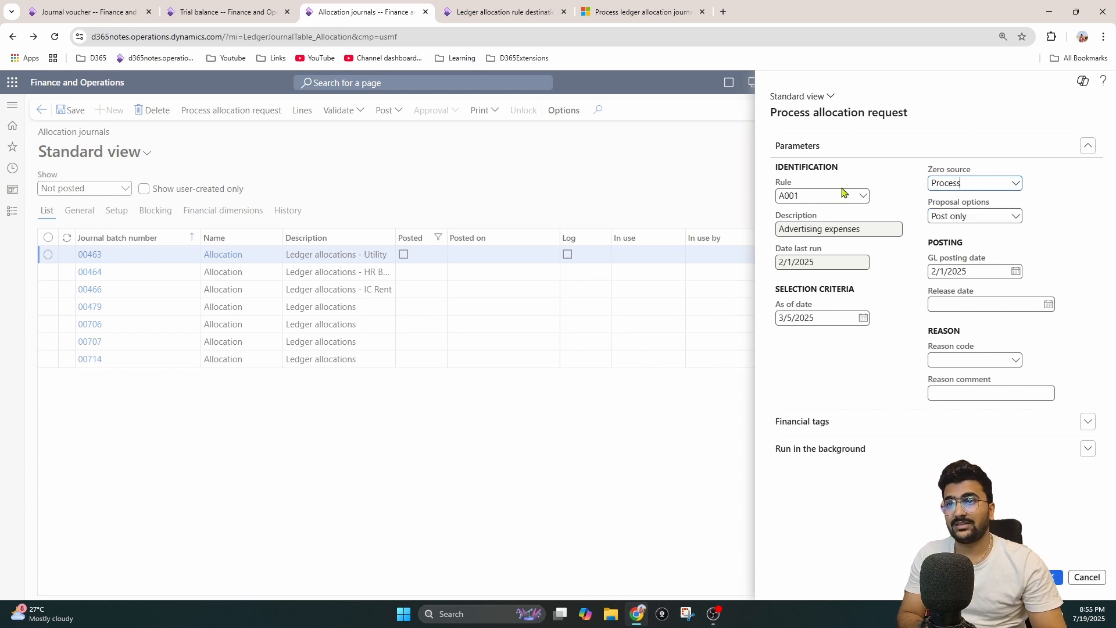
Step: Read the Zero source guidance in the Microsoft Learn article on processing ledger allocation journals and highlight that bullet
click(640, 12)
scroll(430, 234, up, 2)
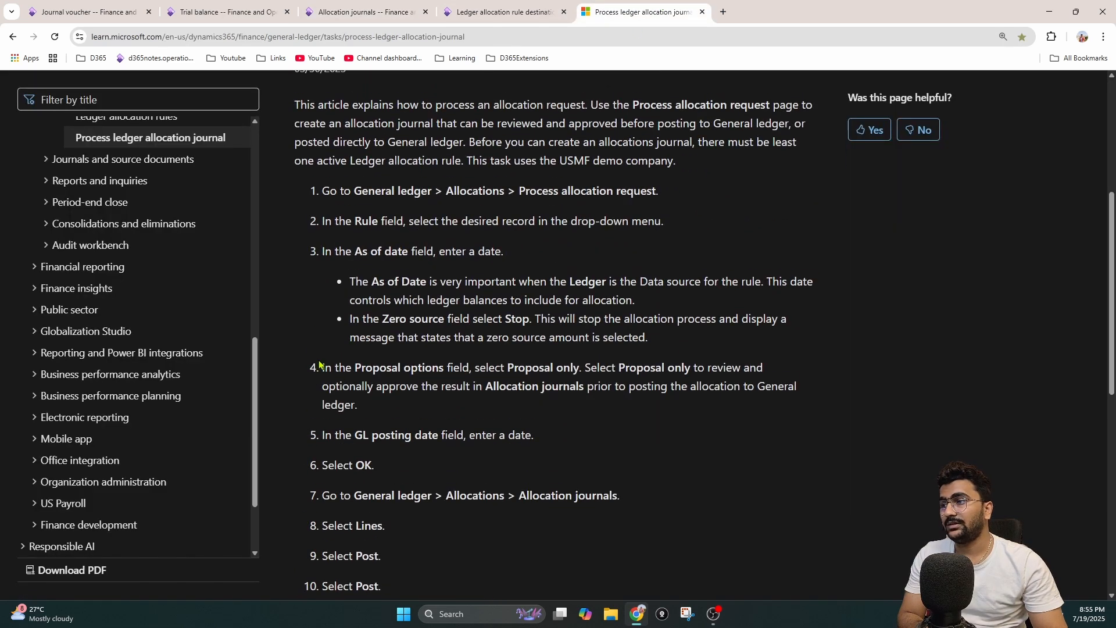
scroll(360, 315, up, 1)
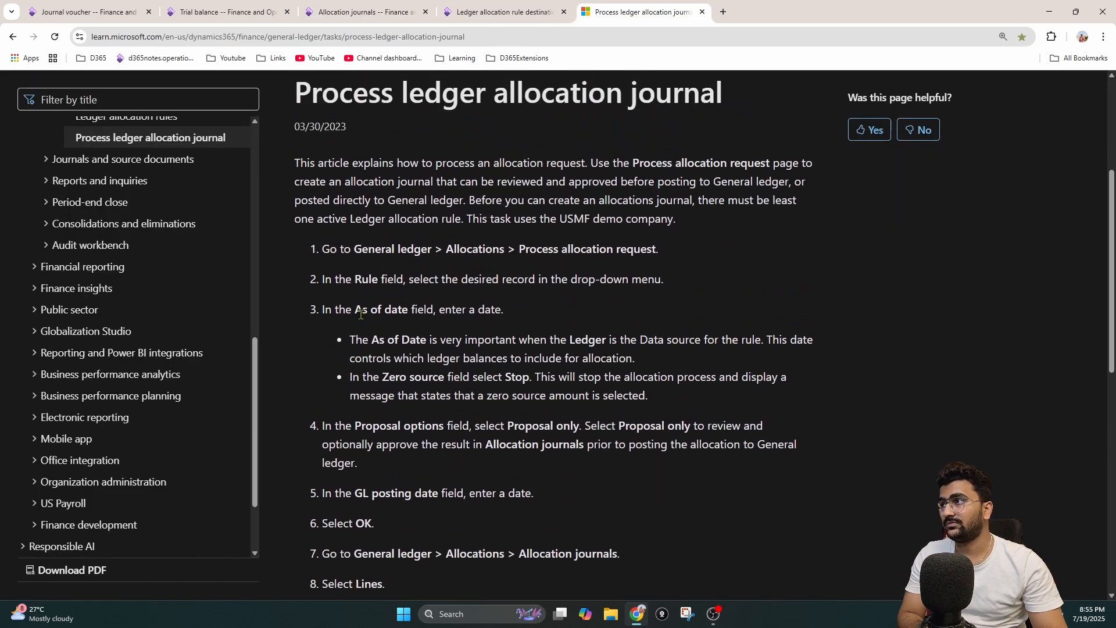
scroll(349, 302, down, 2)
drag(357, 266, 677, 291)
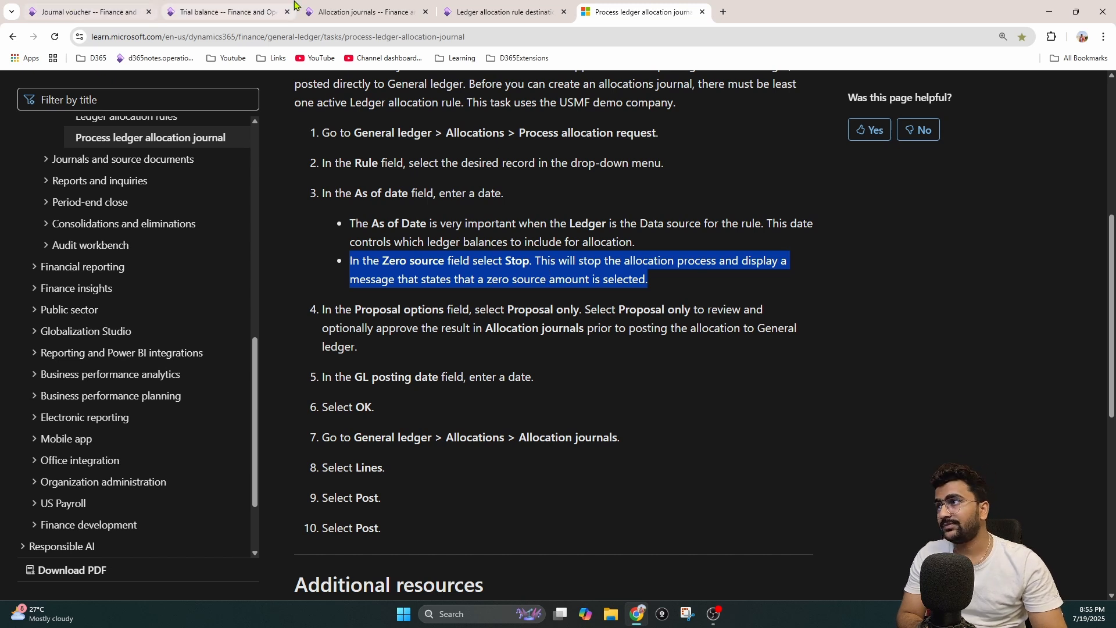
Step: Return to the allocation request in Finance and Operations and set Proposal options to Proposal only
click(365, 7)
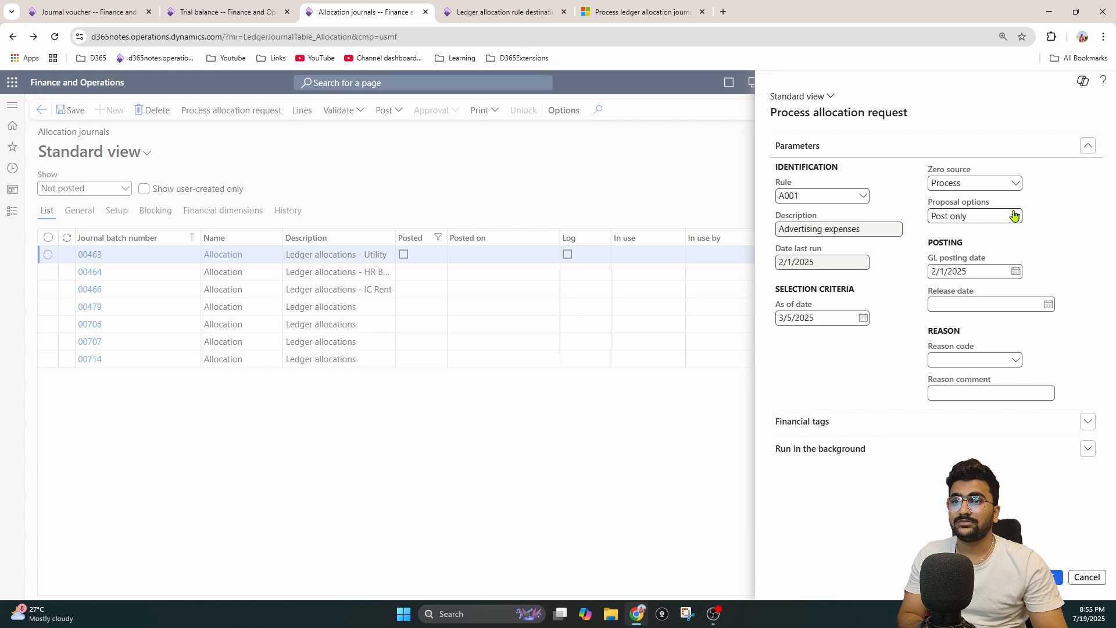
drag(995, 209, 929, 205)
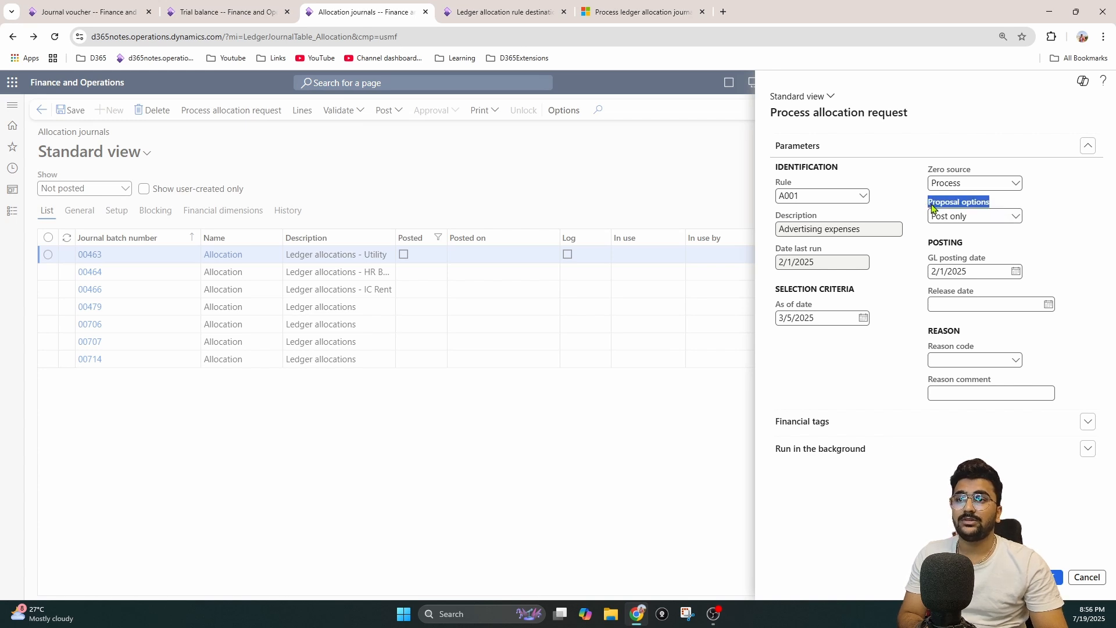
click(1016, 226)
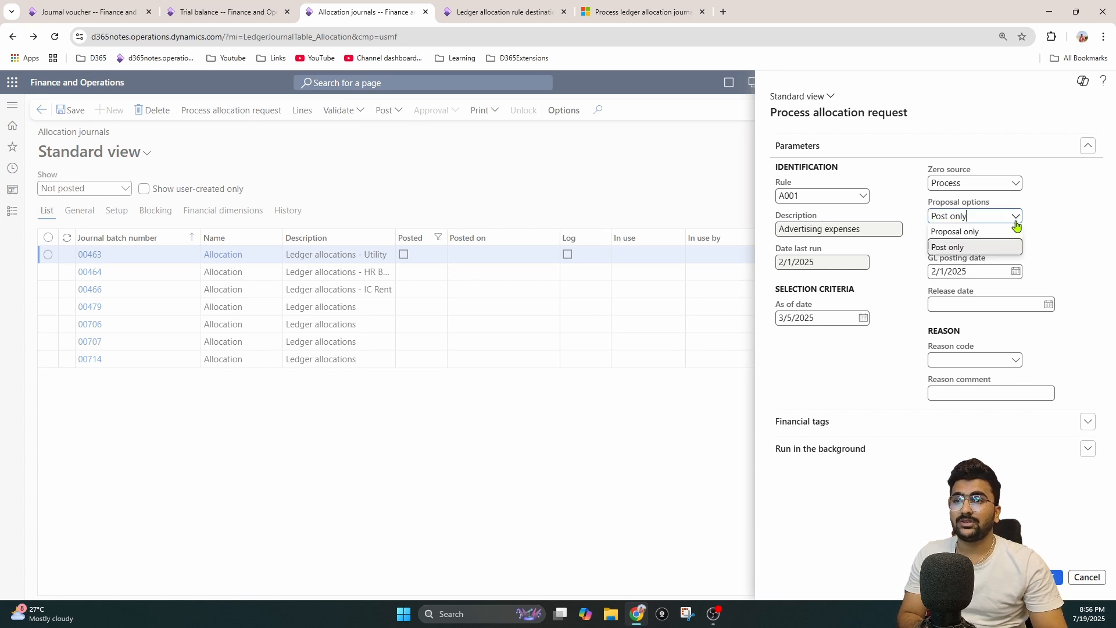
click(986, 233)
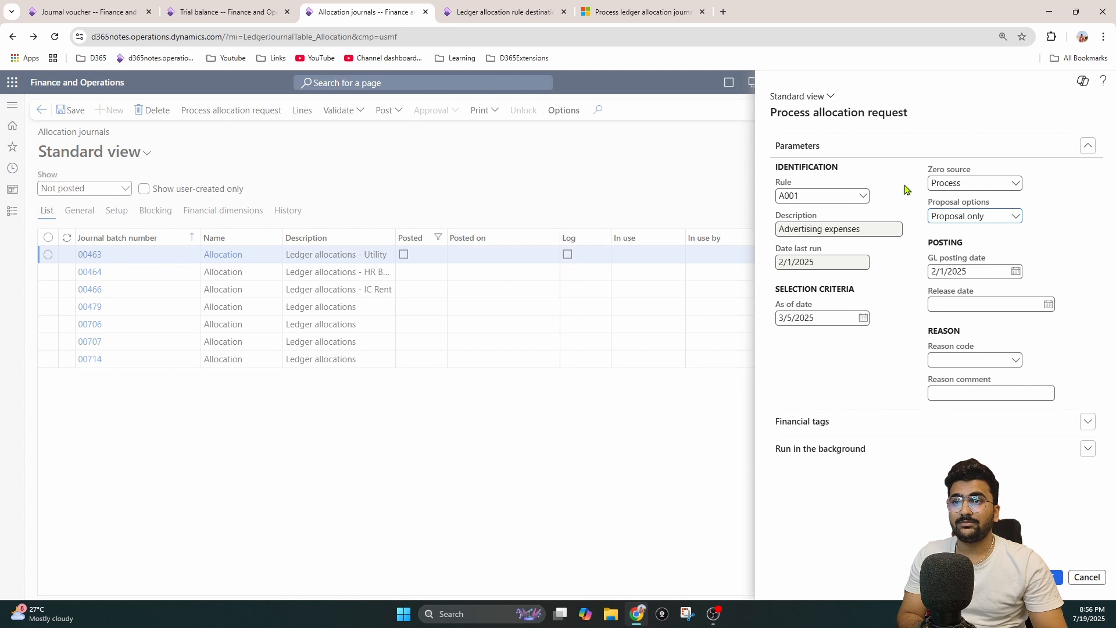
click(1016, 216)
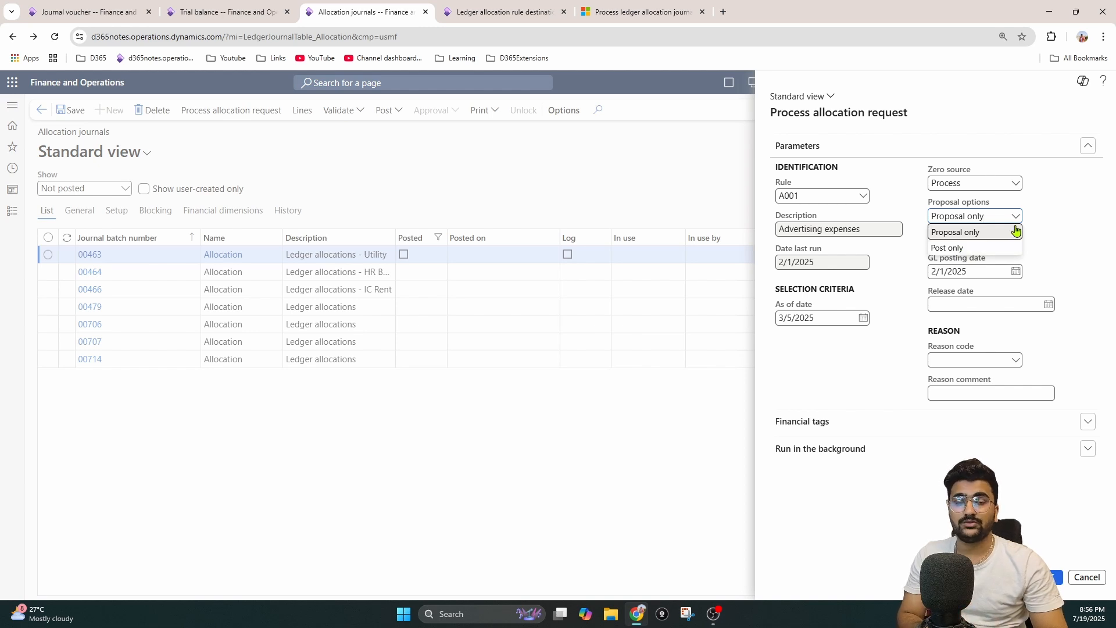
click(1060, 229)
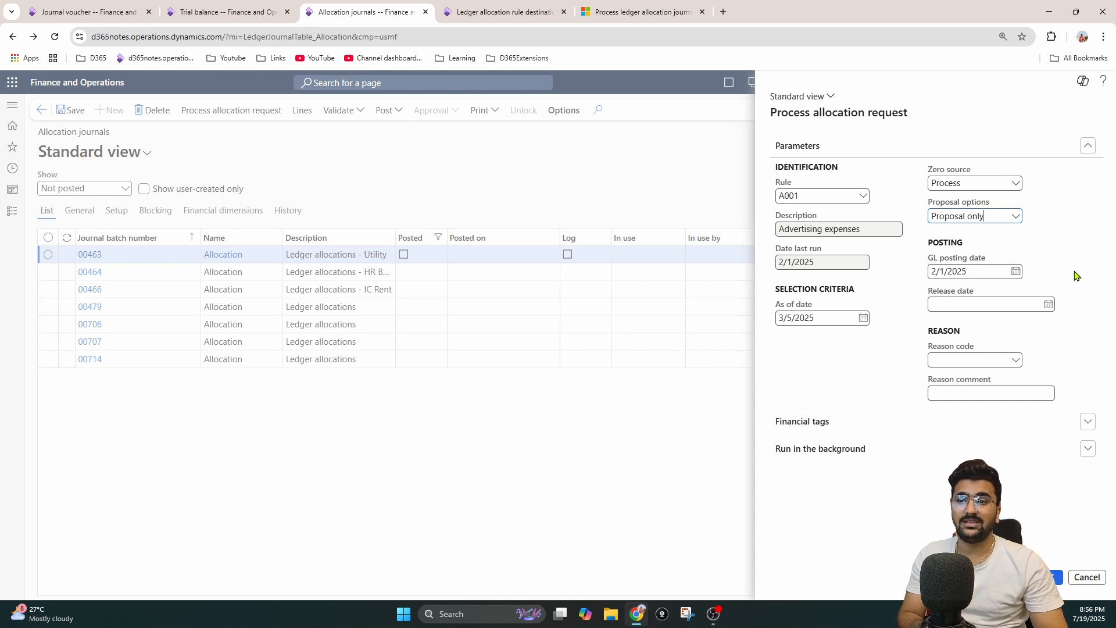
Step: Set the allocation request's GL posting date to 3/5/2025
click(1015, 271)
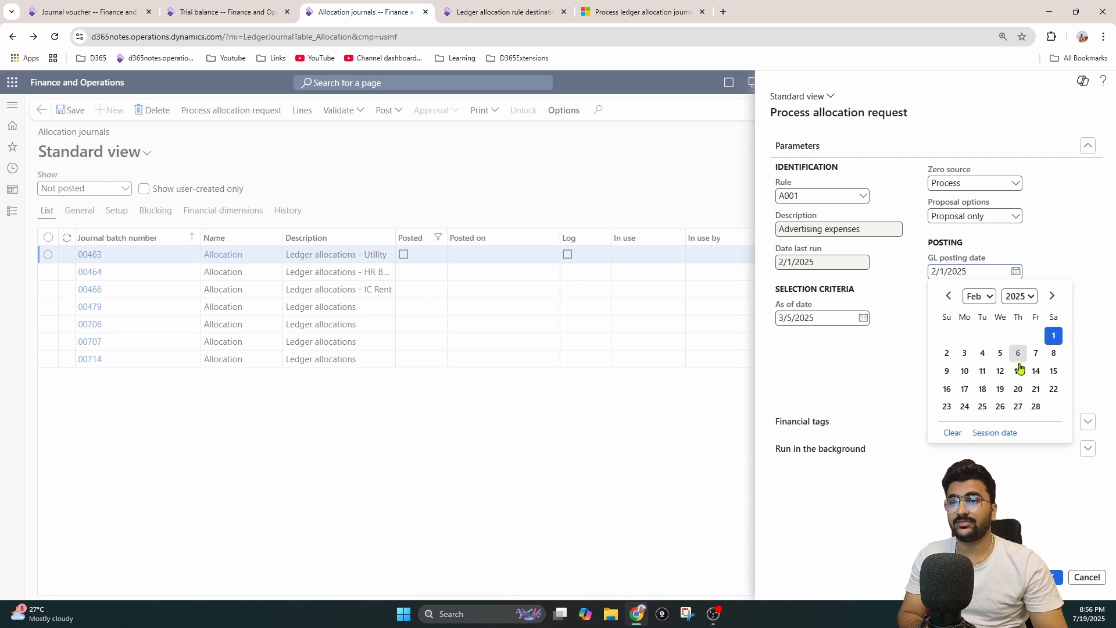
click(1052, 295)
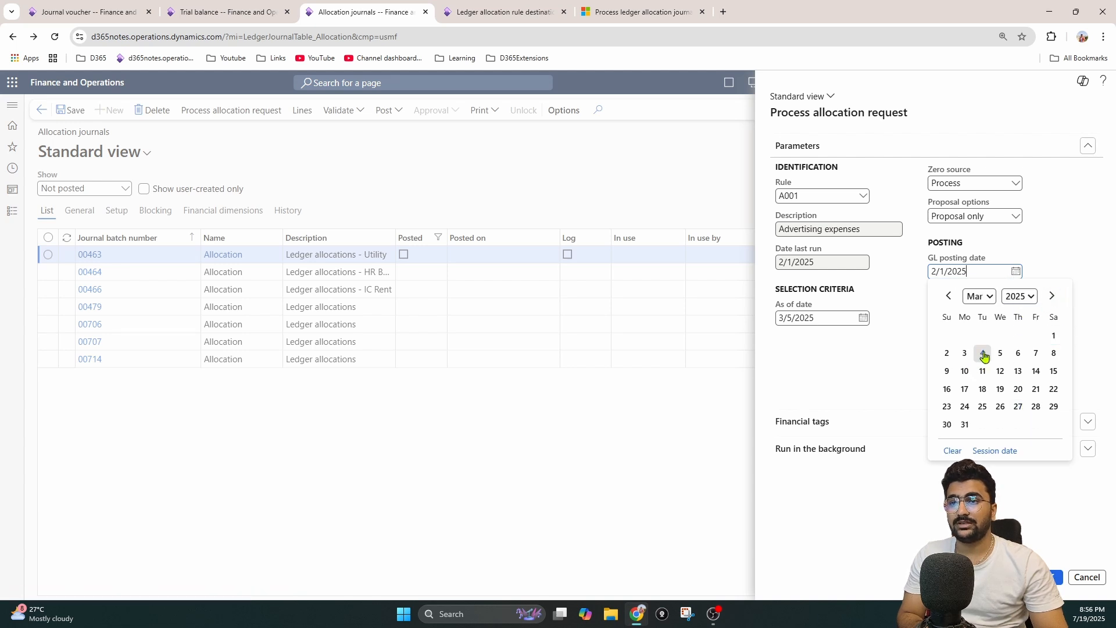
click(1000, 353)
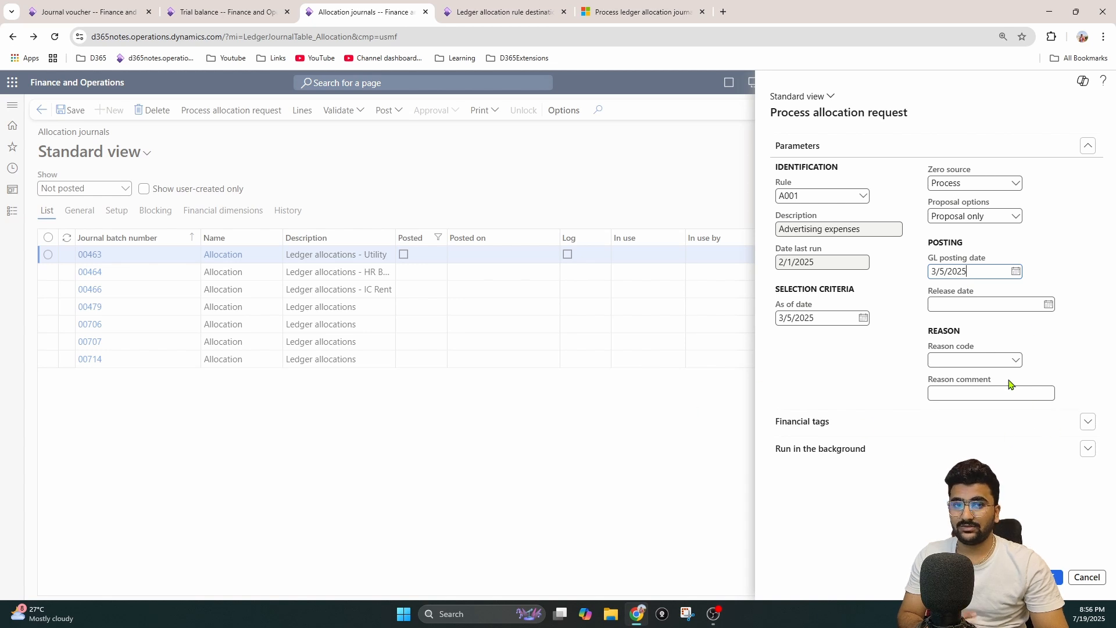
Step: Check the allocation request's background run settings, leave batch processing off, and run the request
click(884, 448)
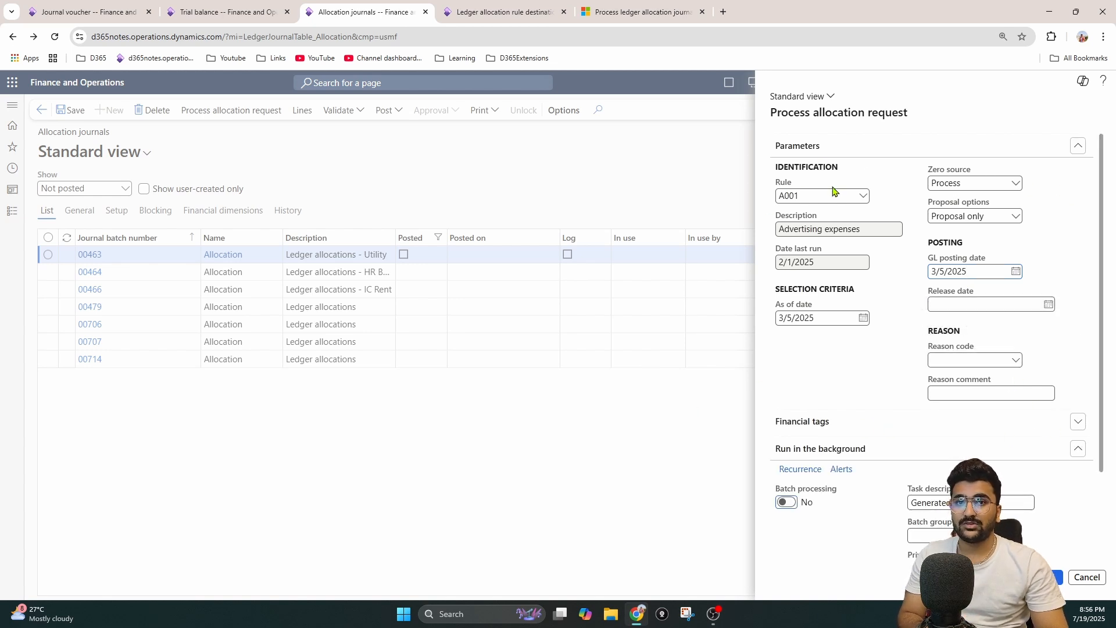
click(1053, 578)
mouse_move(140, 383)
mouse_down()
mouse_move(122, 373)
mouse_move(124, 359)
mouse_up()
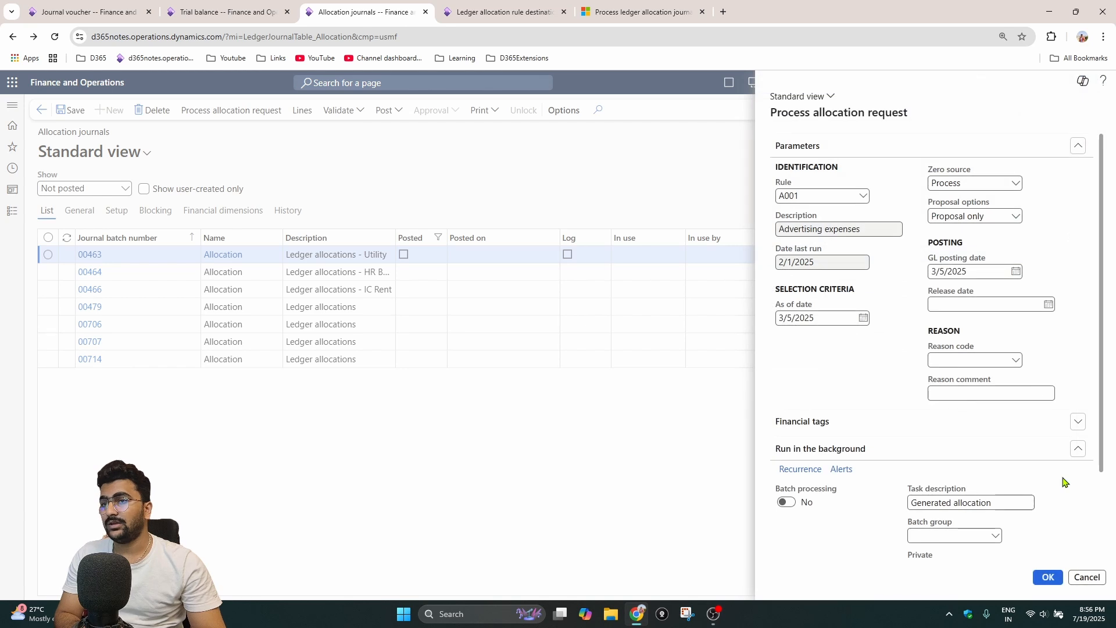
click(1048, 577)
Step: Open the lines of allocation journal 00715 and compare their accounts and amounts with the destination percentages of rule A001
click(274, 392)
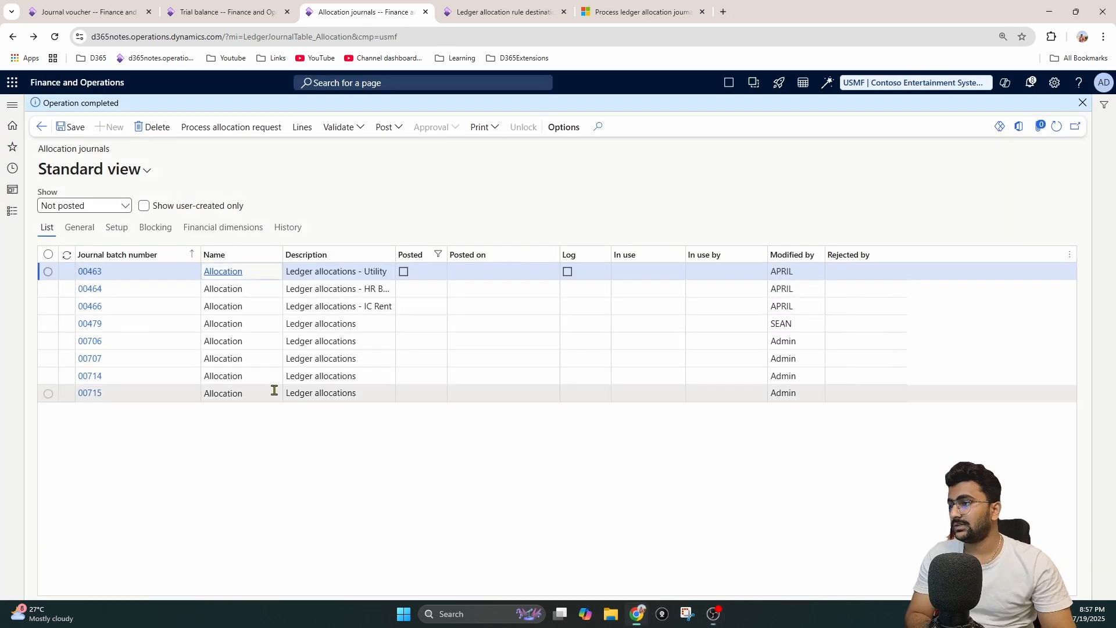
click(302, 127)
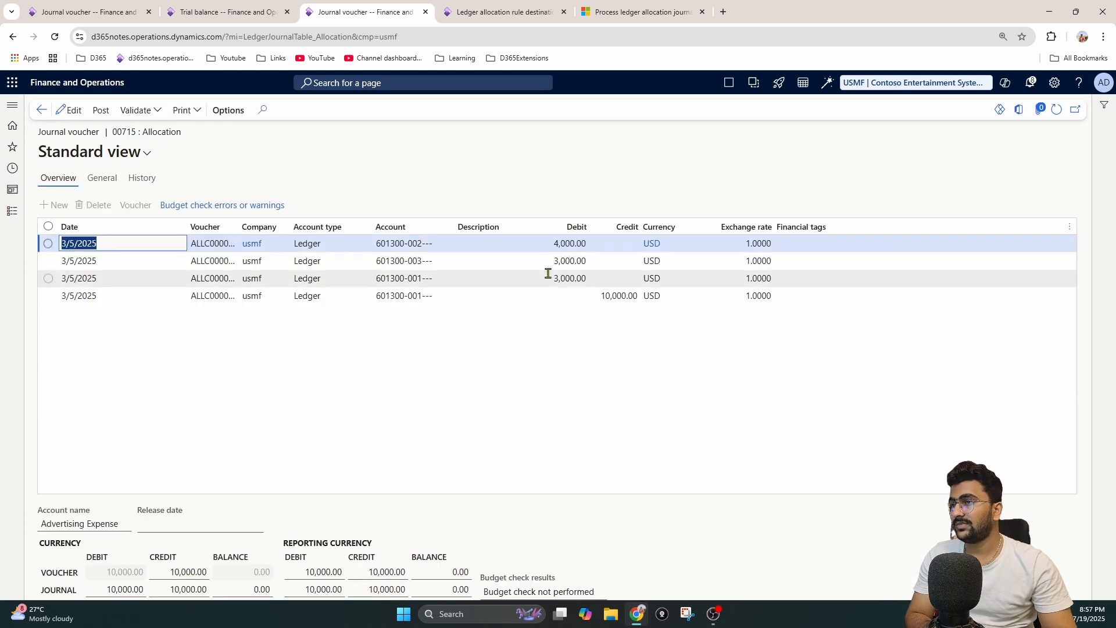
click(452, 245)
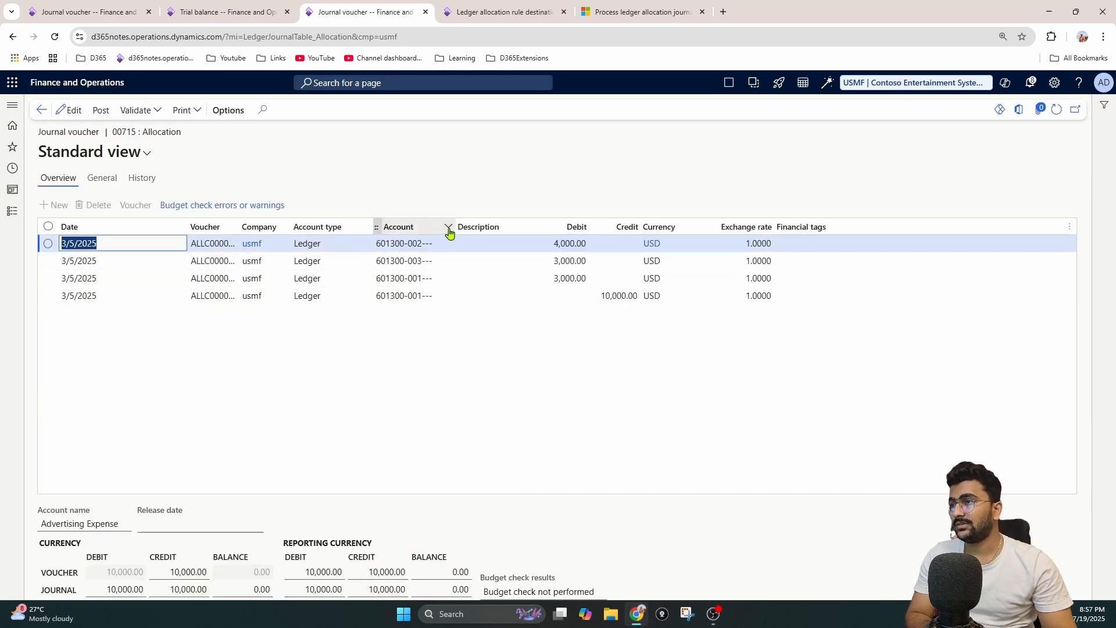
click(430, 298)
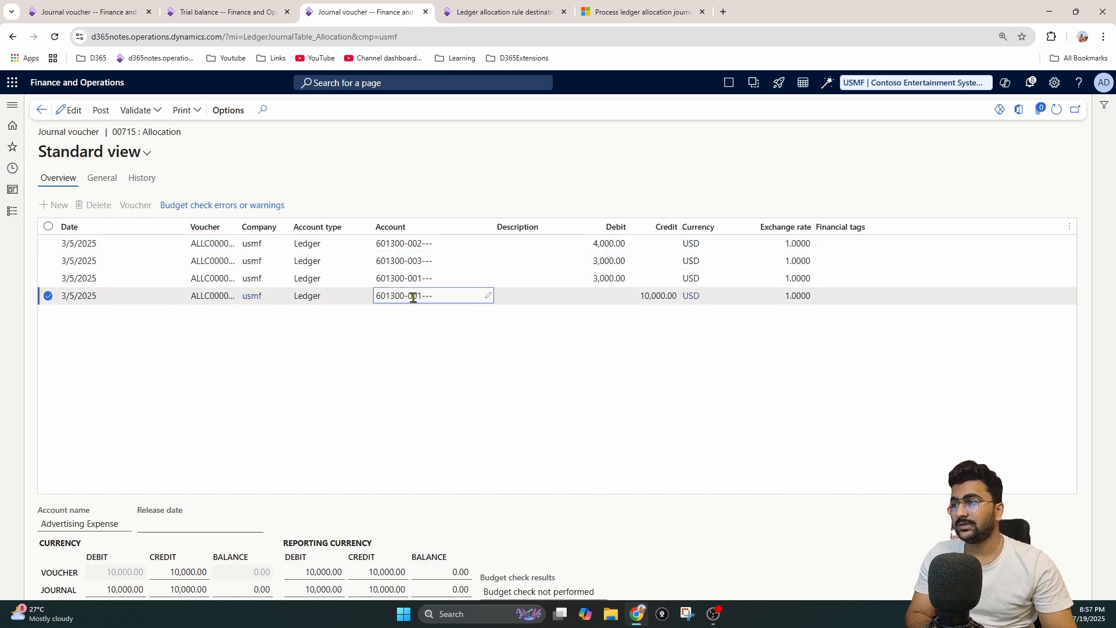
click(544, 352)
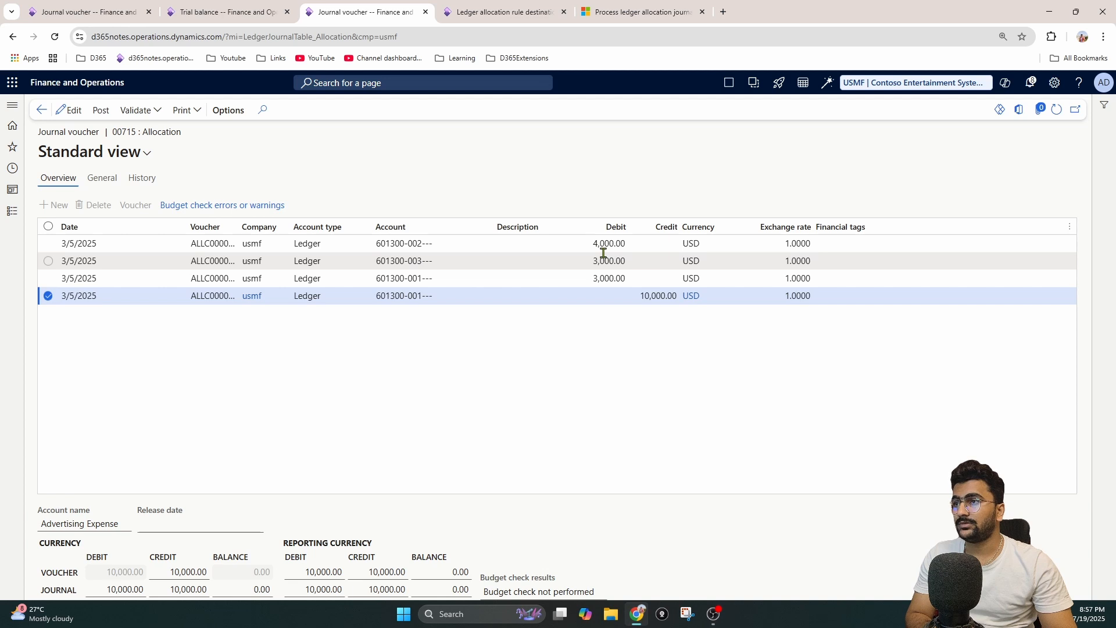
click(599, 241)
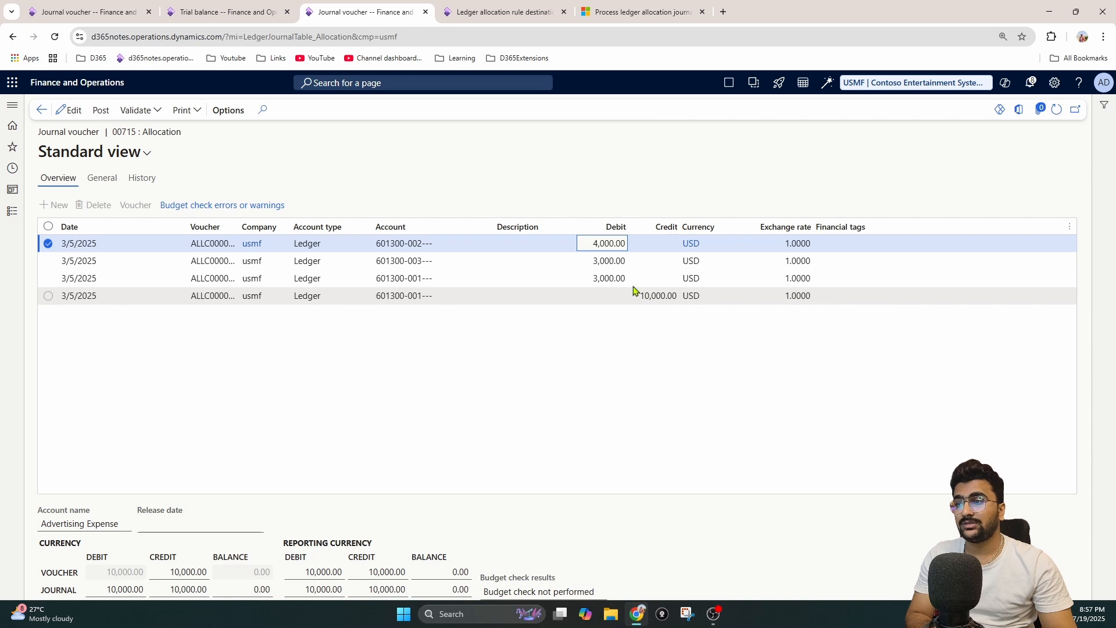
click(487, 7)
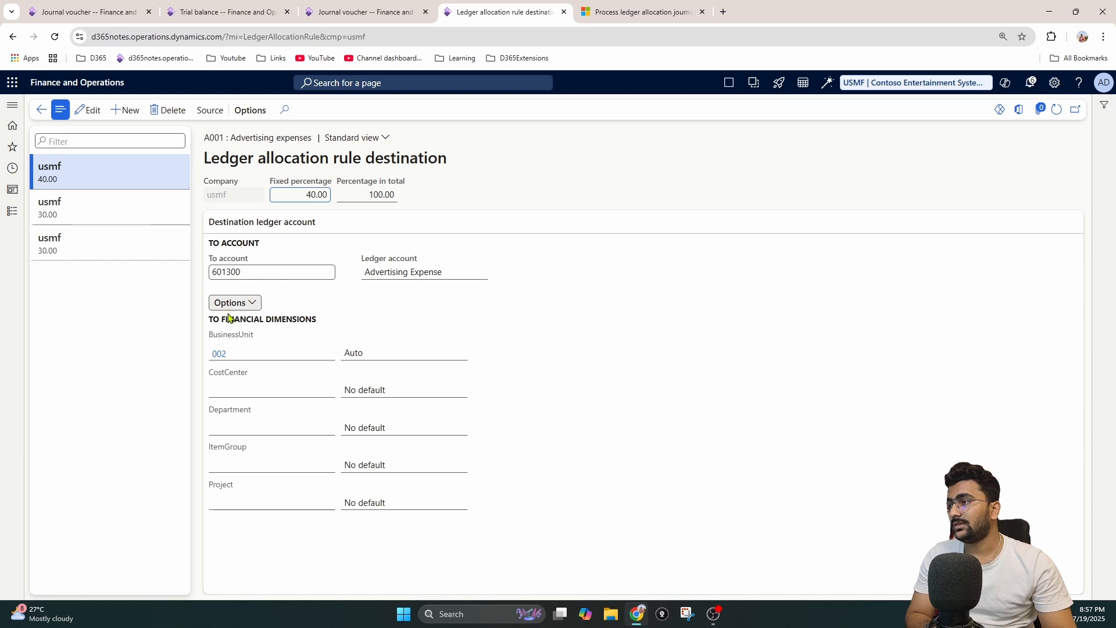
click(361, 12)
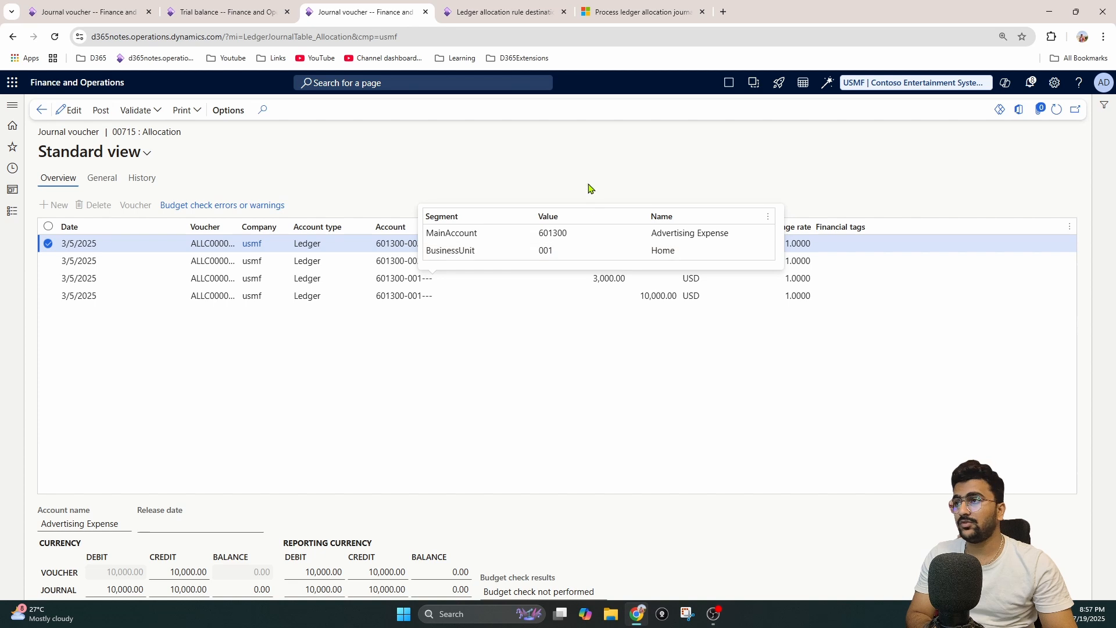
Step: Check the advertising expense balances for account 601300 by business unit and the date range parameters in the trial balance
click(224, 7)
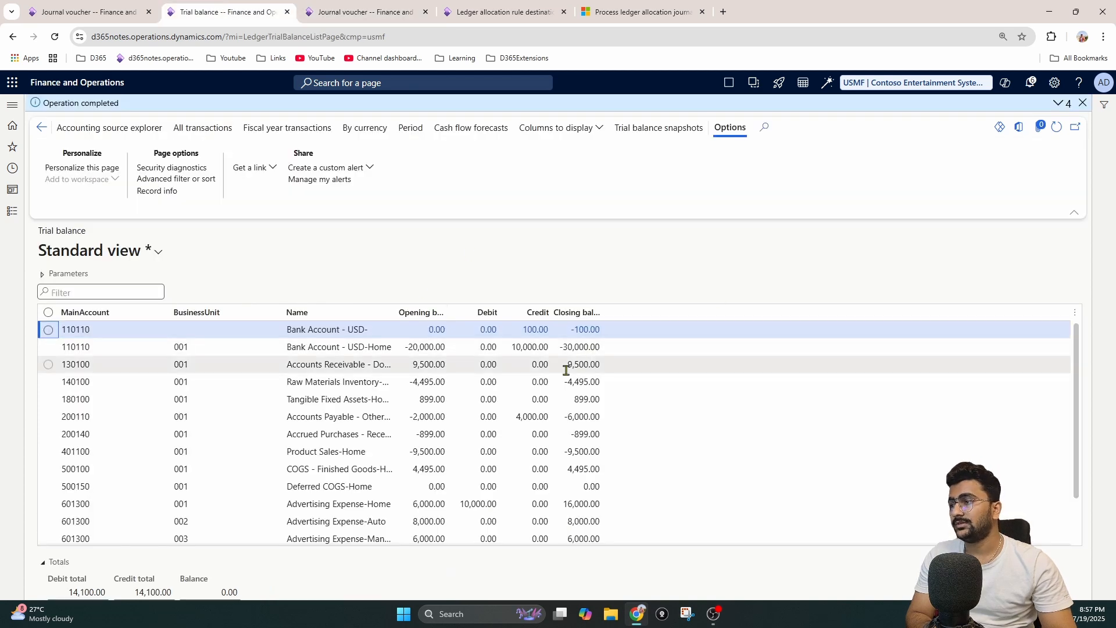
scroll(558, 401, down, 2)
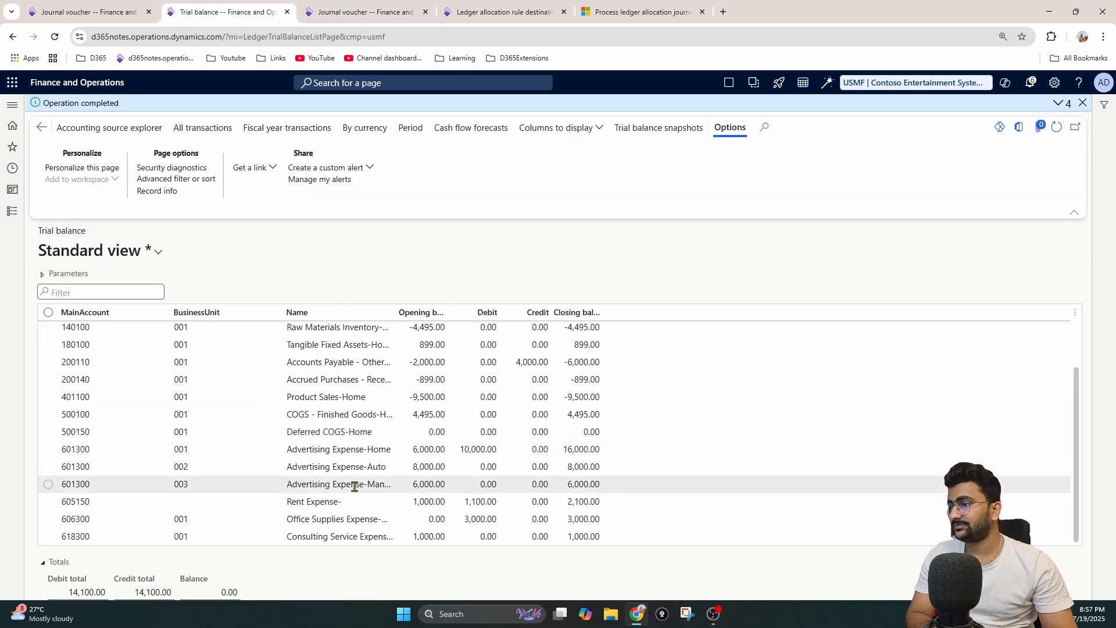
click(487, 451)
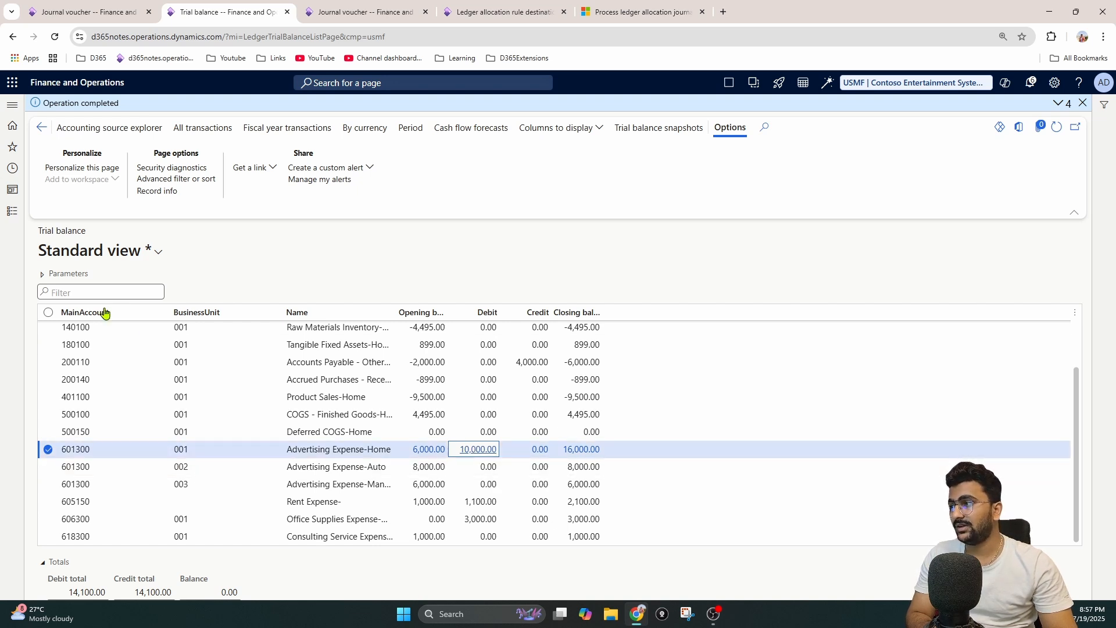
click(42, 275)
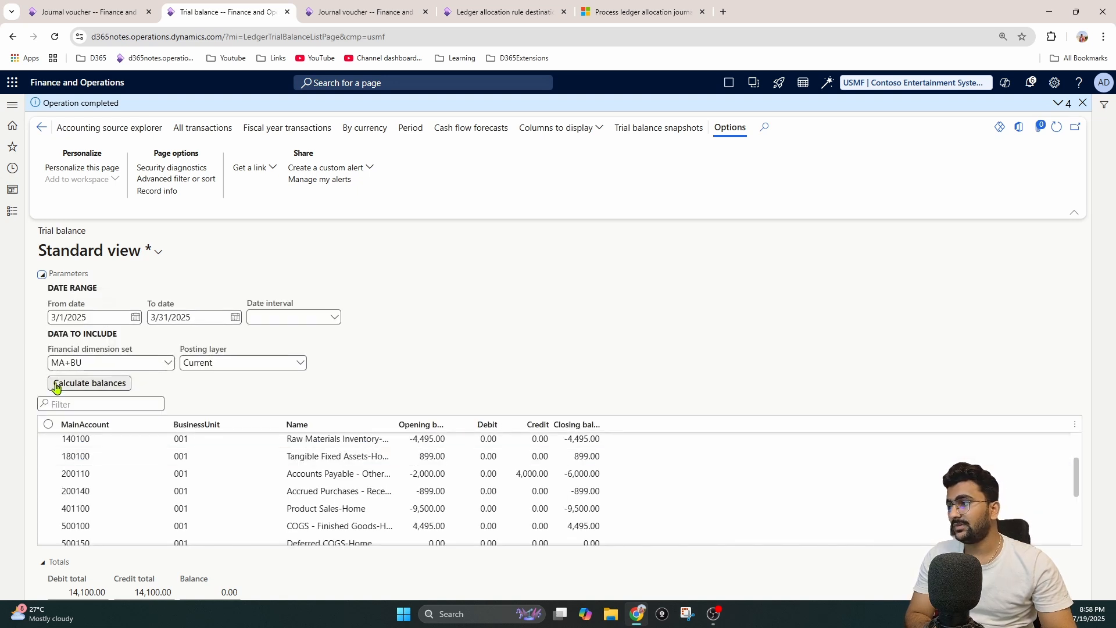
click(42, 273)
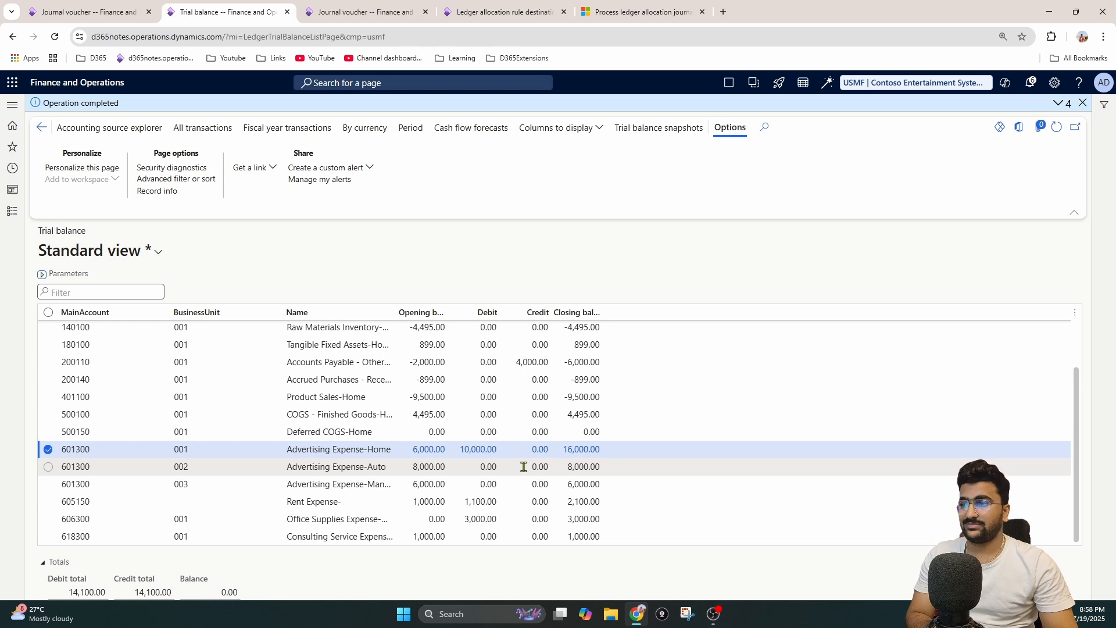
Step: Post allocation journal 00715 and recalculate the trial balance
click(364, 11)
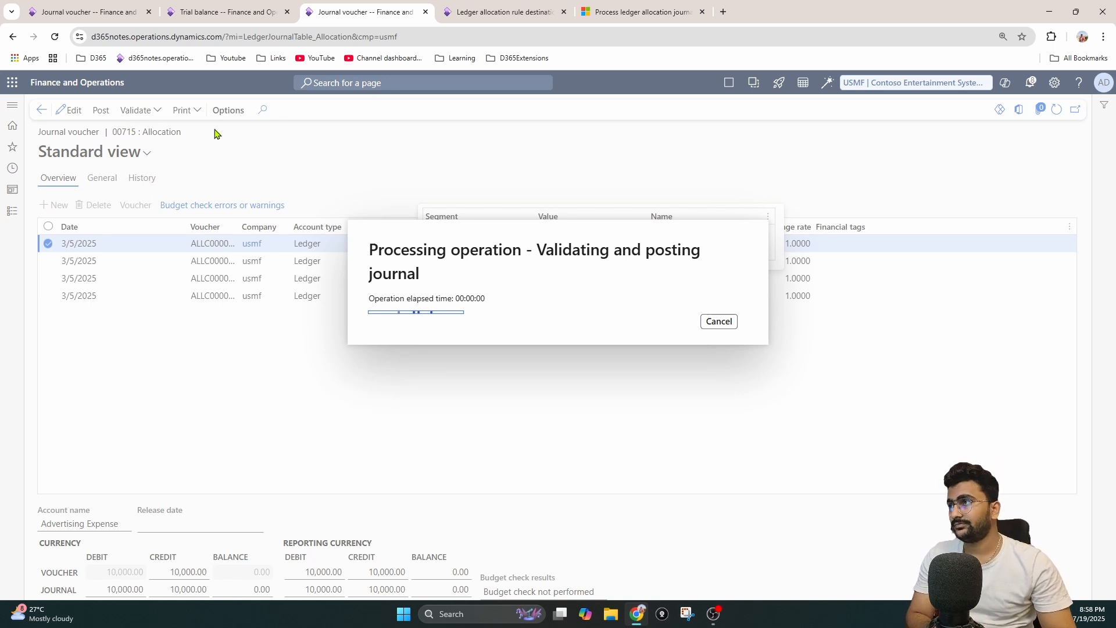
click(222, 12)
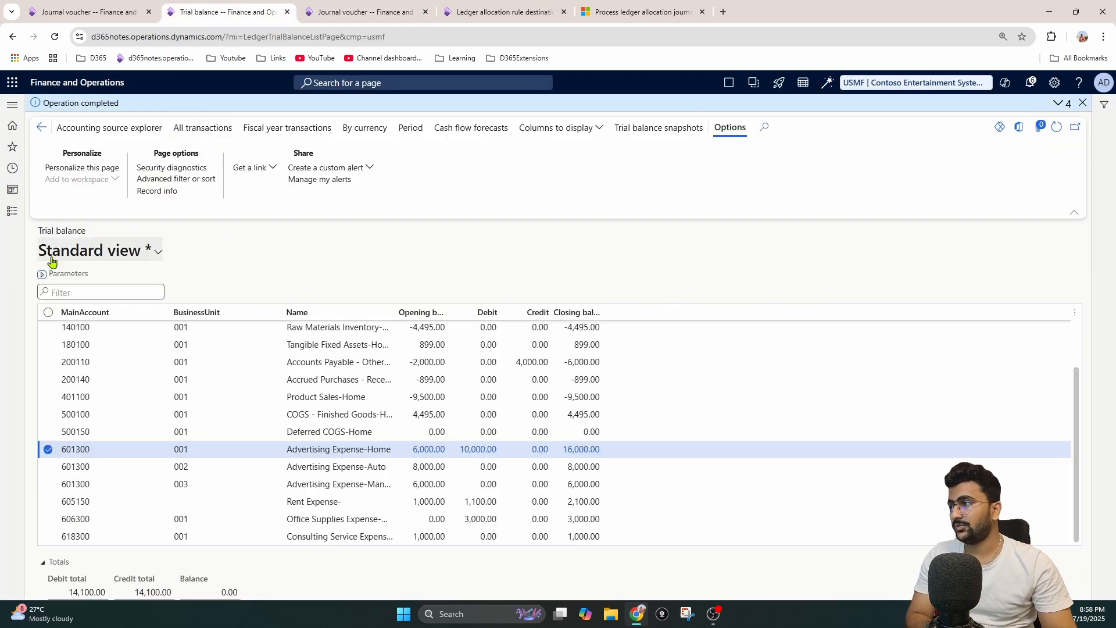
click(43, 274)
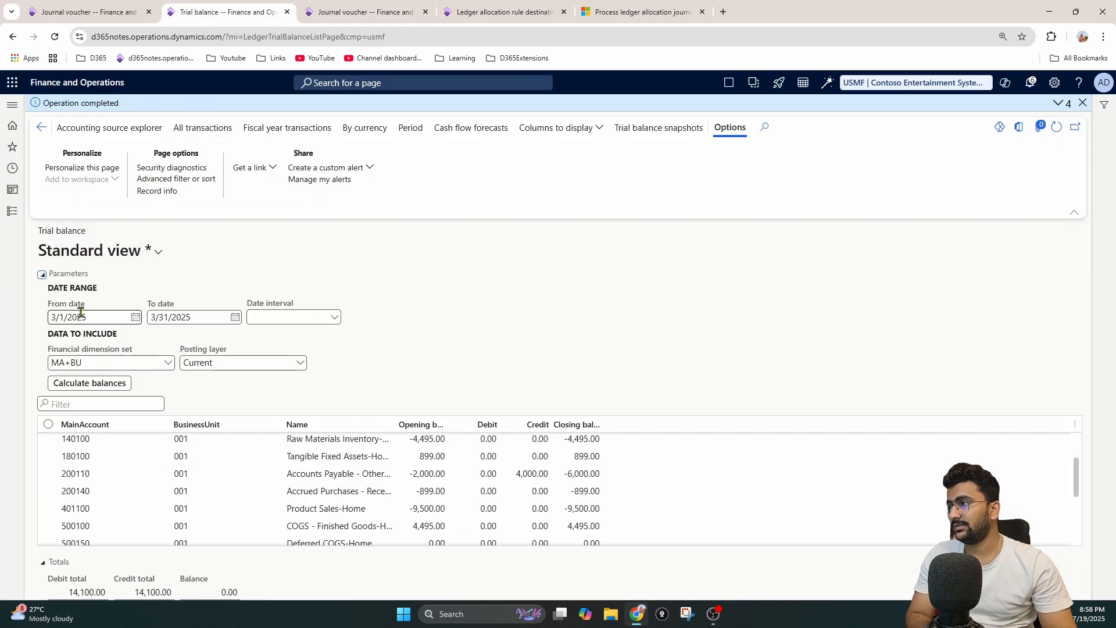
click(78, 383)
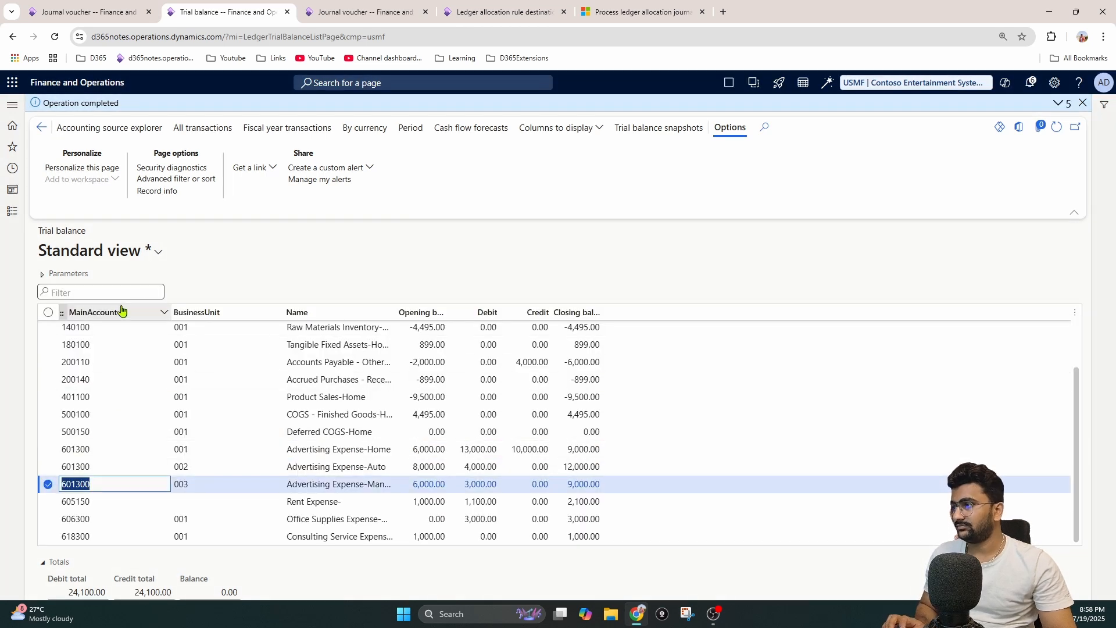
Step: Filter the trial balance to main account 601300 and review the debit transactions behind business unit 001
click(121, 311)
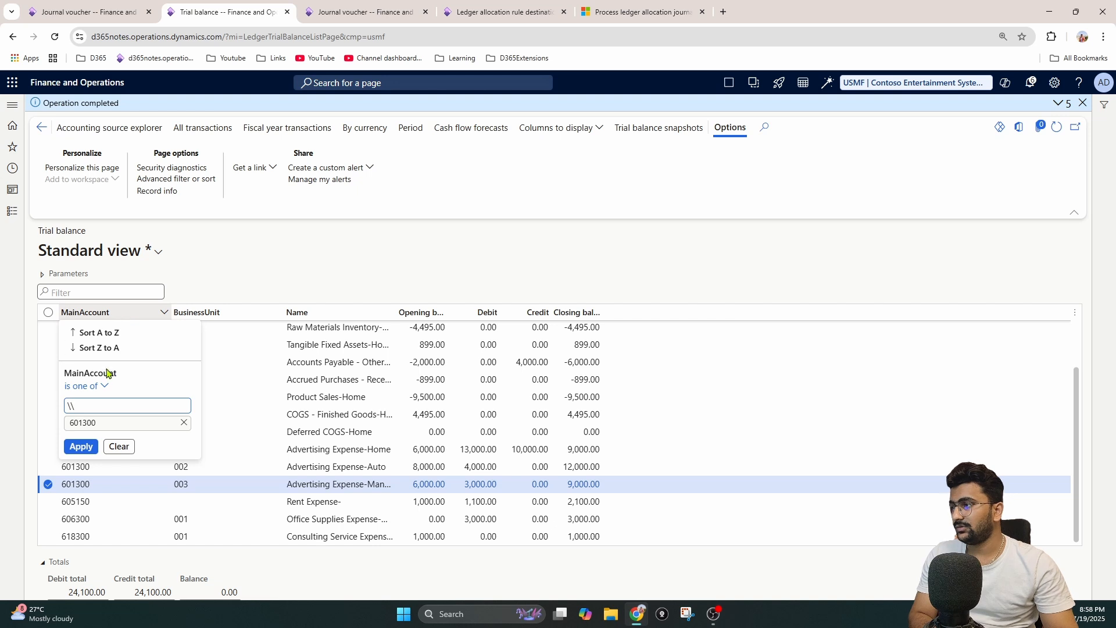
click(80, 447)
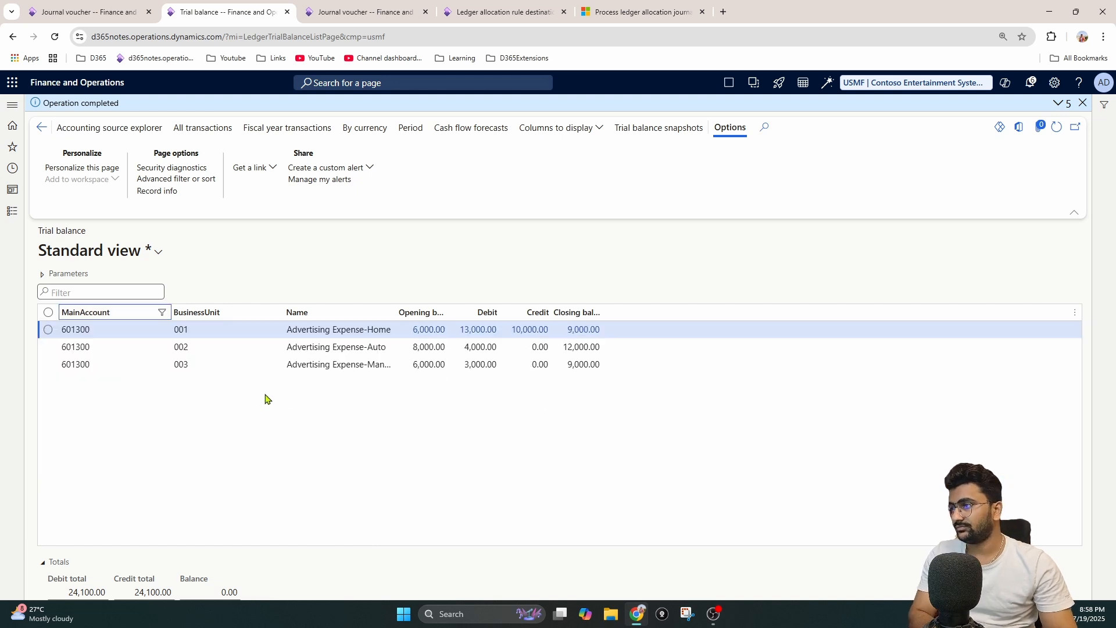
click(480, 334)
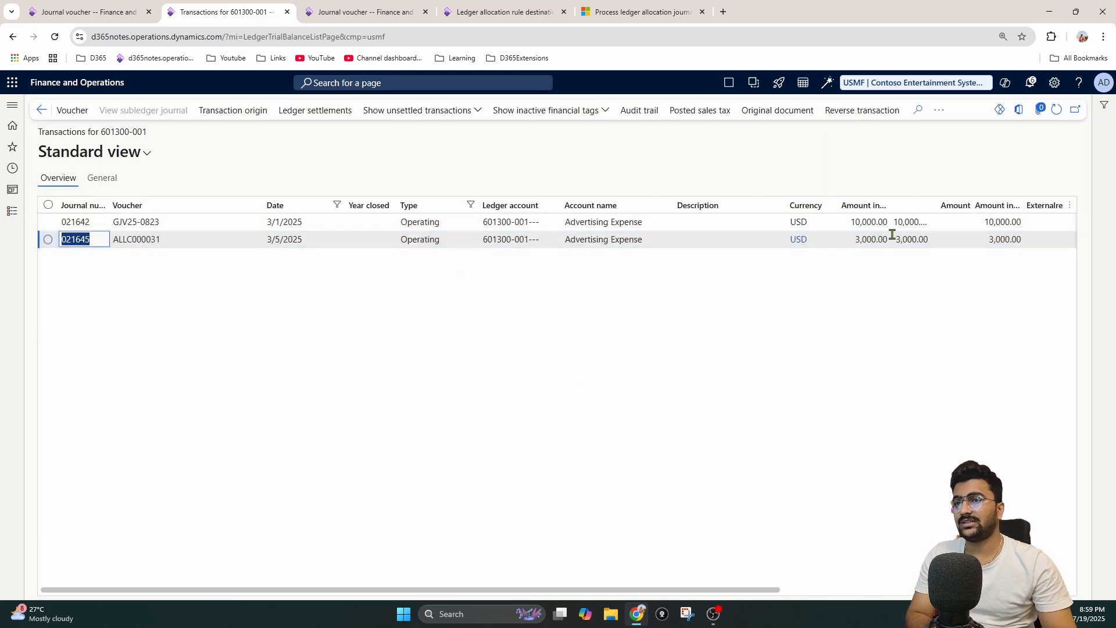
click(43, 110)
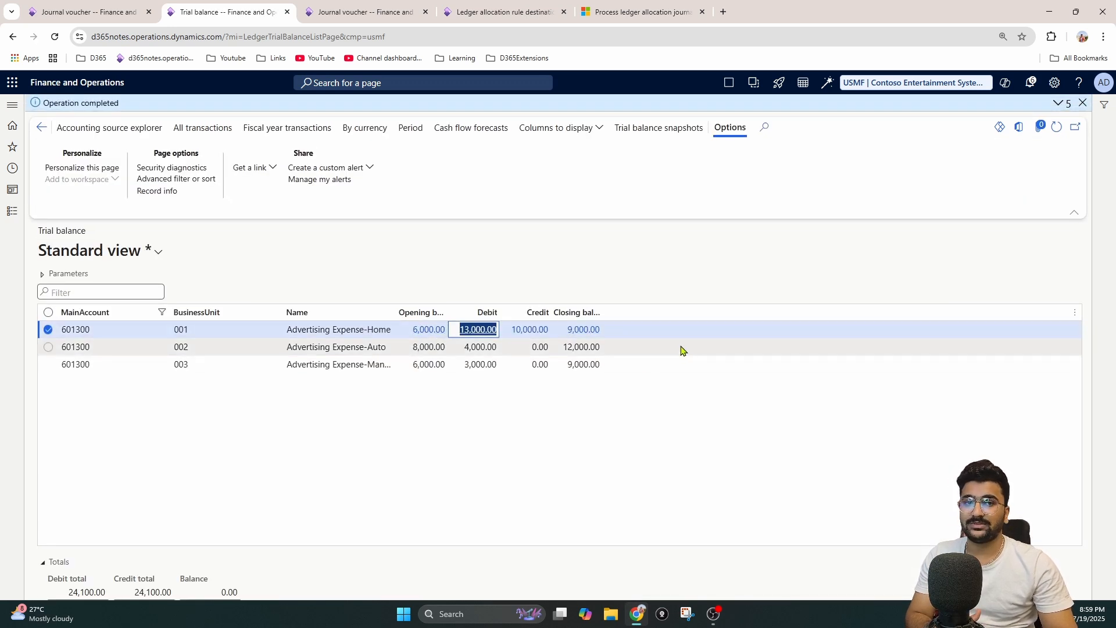
Step: Review the debit transactions of account 601300 for business units 002 and 003 from the trial balance
click(491, 364)
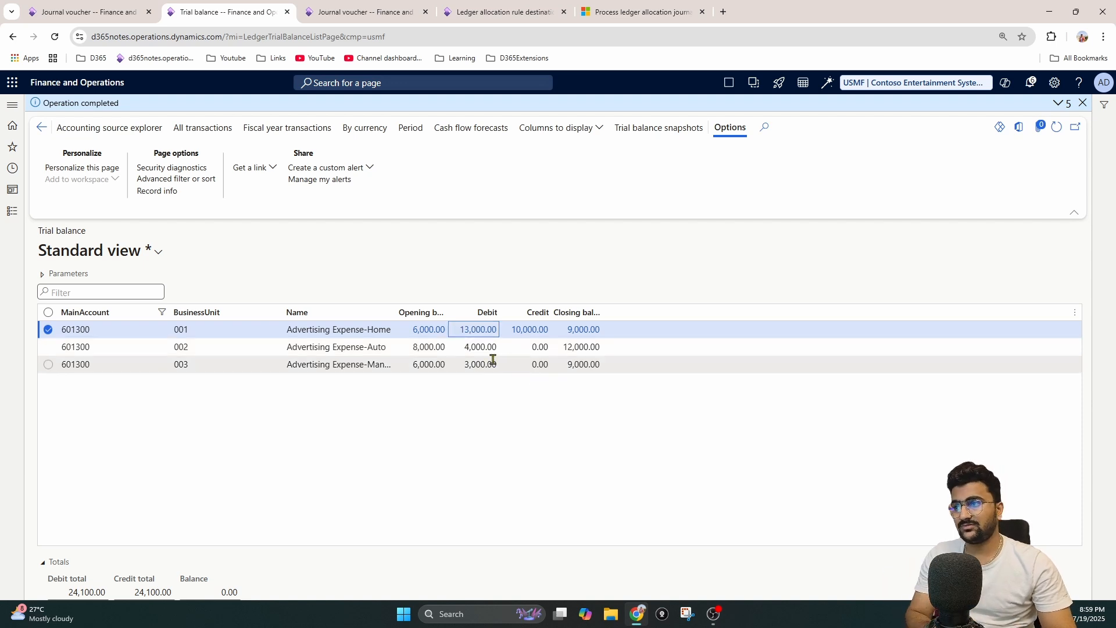
click(490, 347)
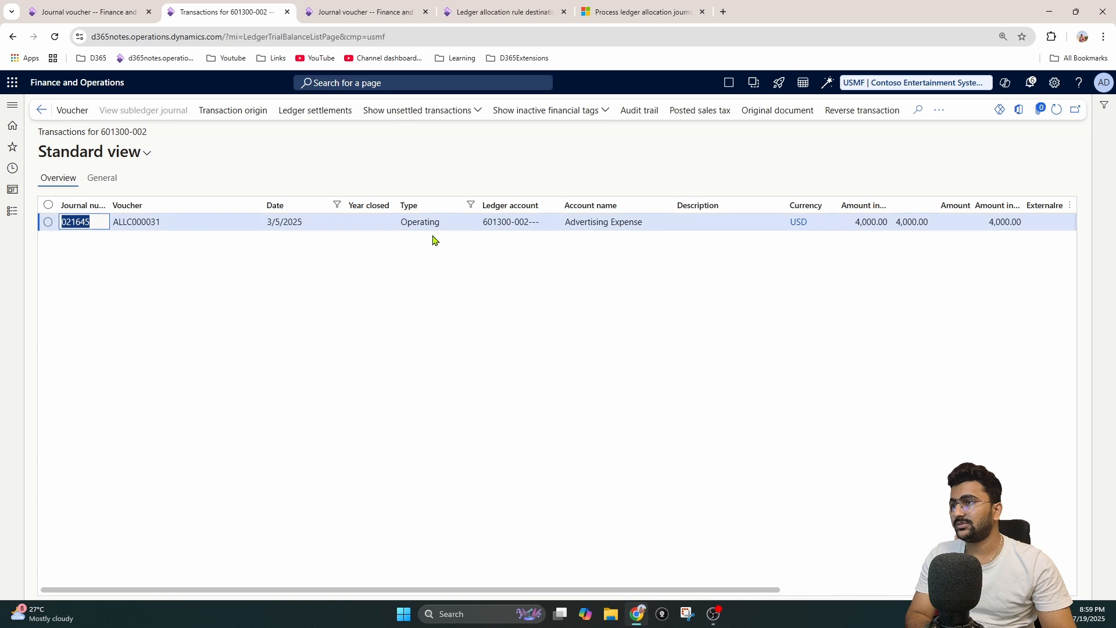
click(42, 111)
click(488, 365)
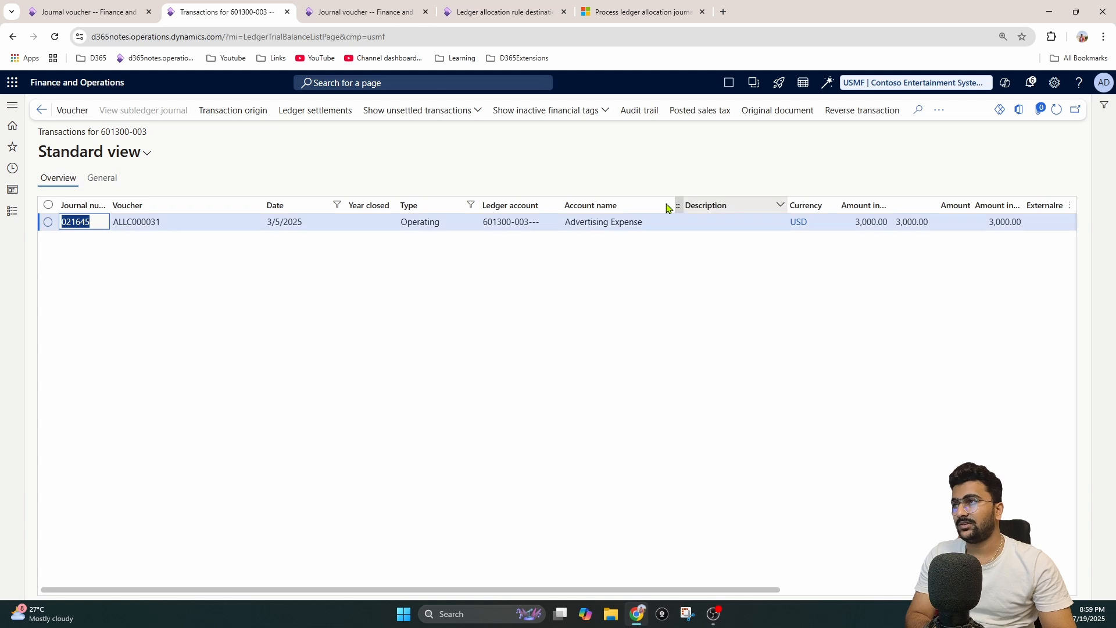
Step: Open the voucher transactions of posted allocation journal 00715 and review the amounts and posting types
click(377, 12)
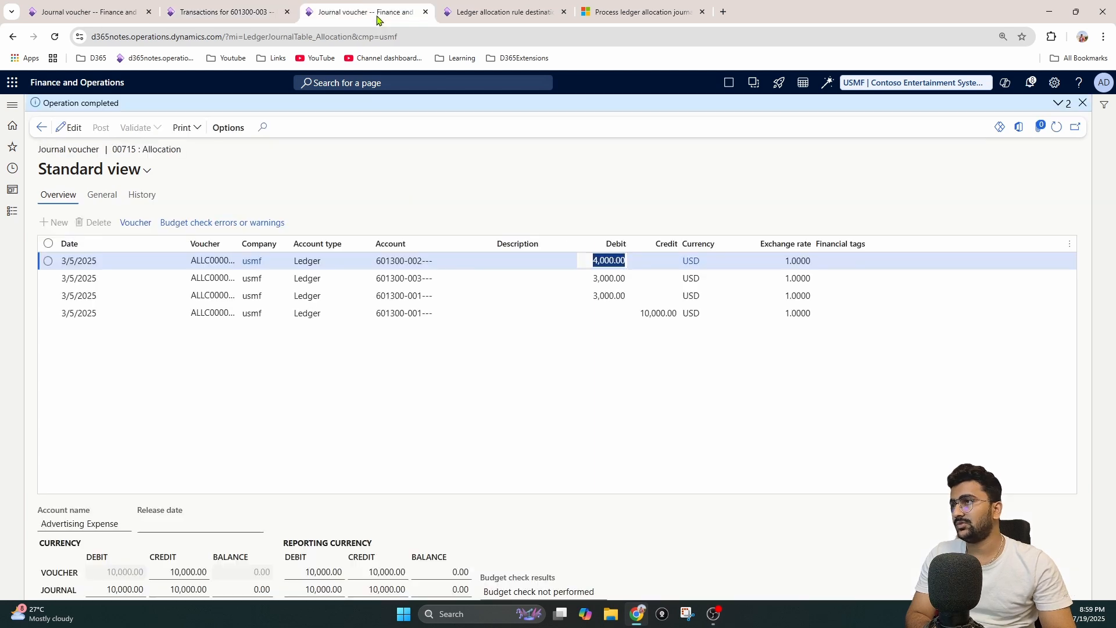
click(142, 224)
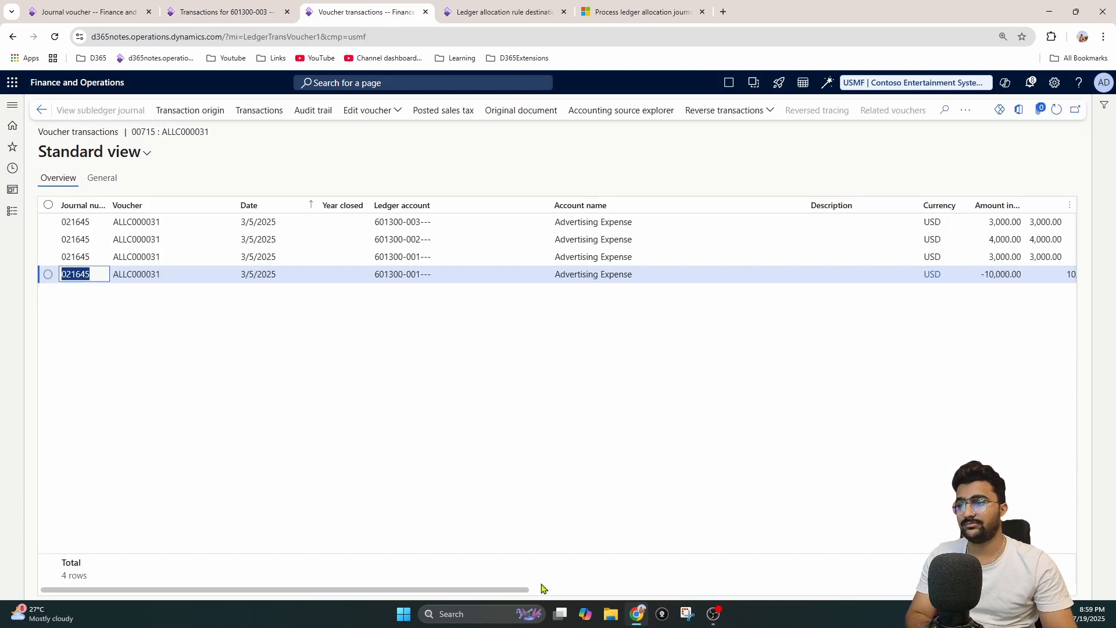
drag(538, 590, 709, 571)
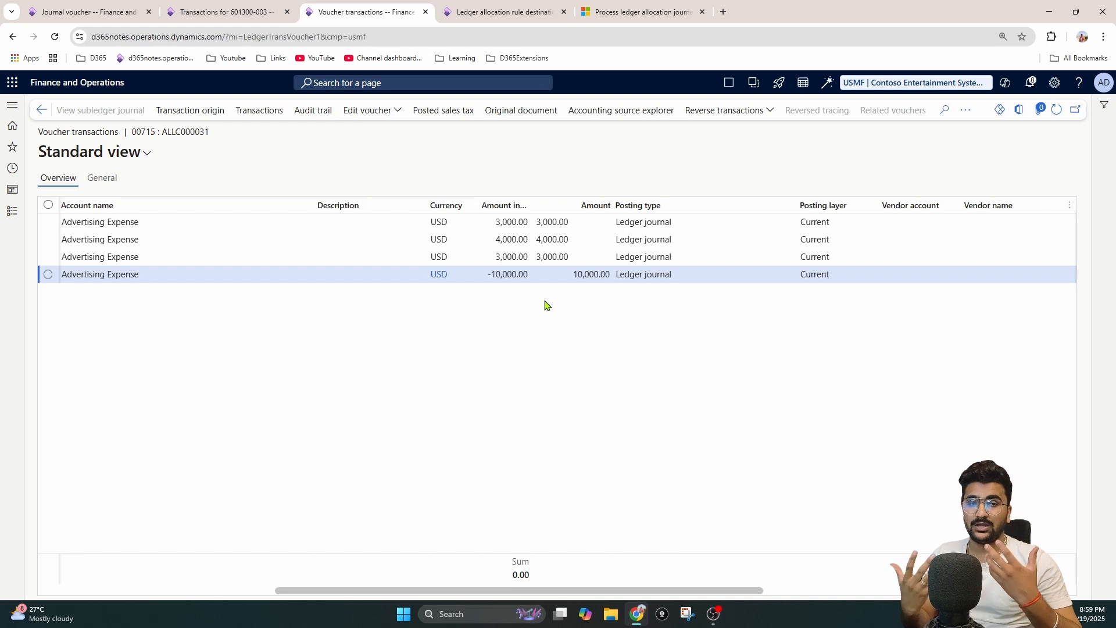